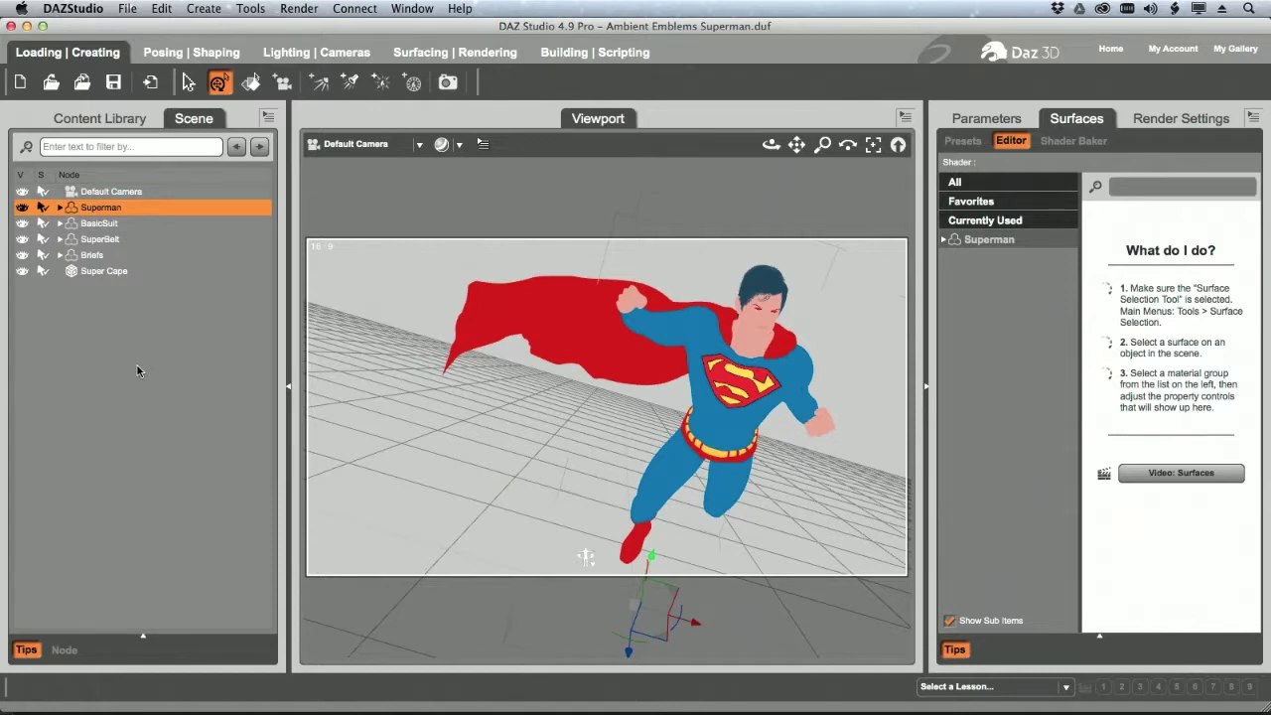
# Examine the Superman figure's surface settings, from the diffuse properties down to the ambient properties
pyautogui.click(998, 245)
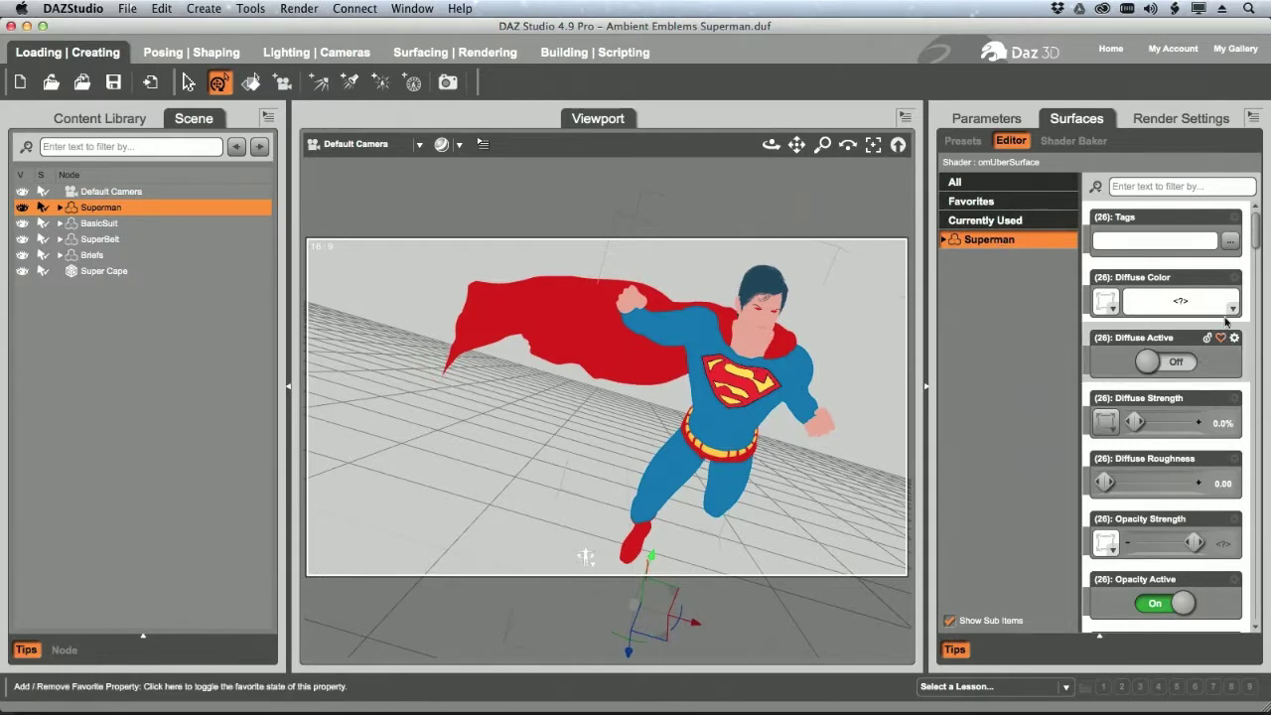
pyautogui.moveTo(1259, 235); pyautogui.dragTo(1255, 269)
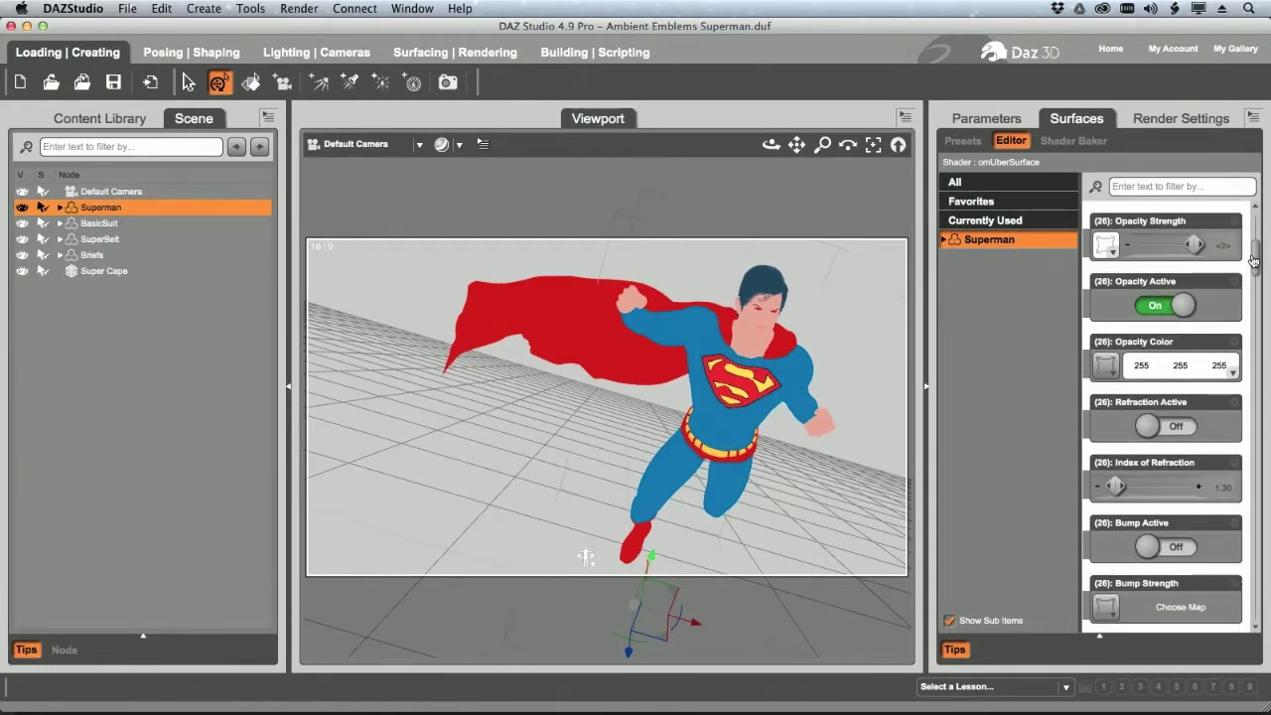
pyautogui.moveTo(1256, 280); pyautogui.dragTo(1238, 407)
pyautogui.scroll(-5, 1239, 407)
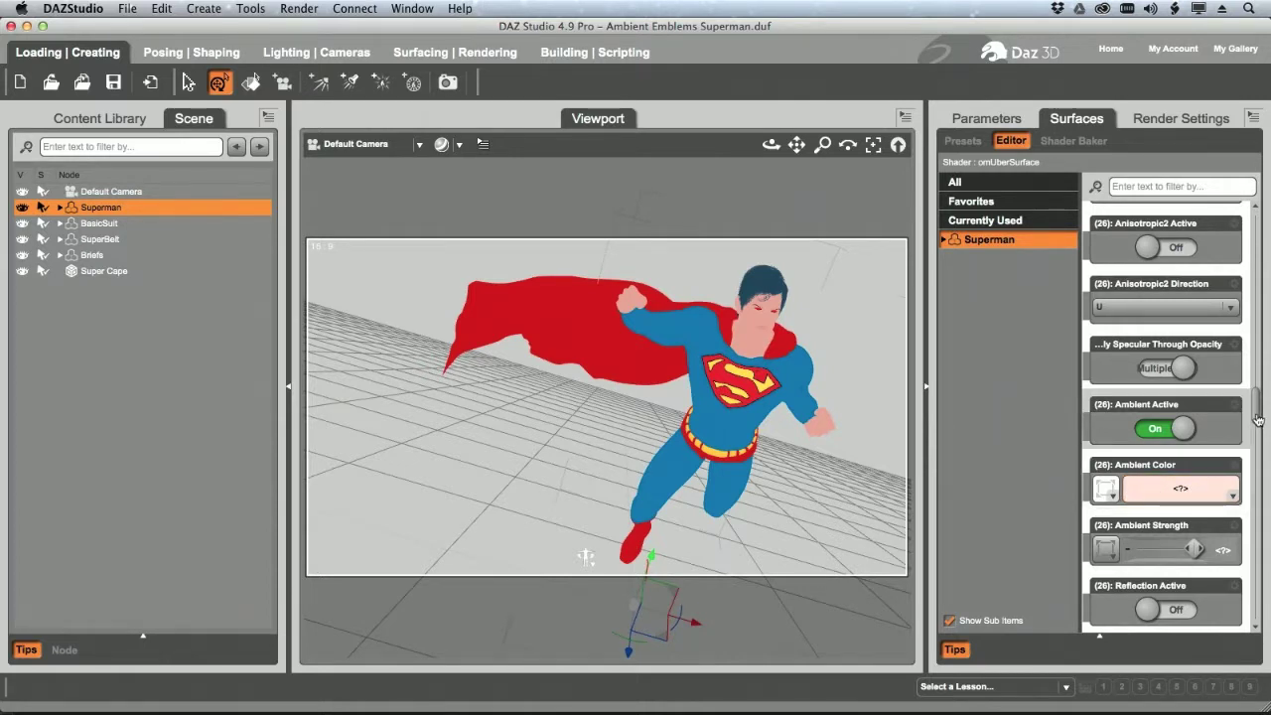
pyautogui.moveTo(1257, 419); pyautogui.dragTo(1257, 403)
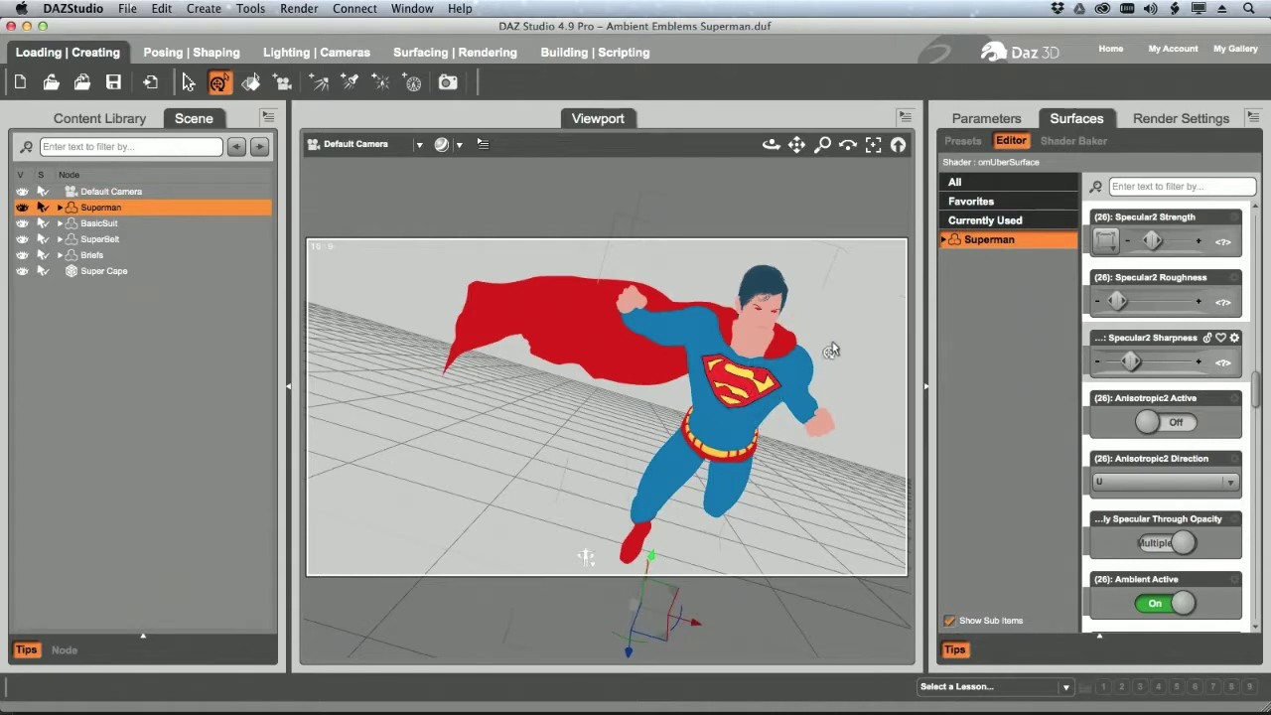
# Switch to Photoshop and inspect the blue suit texture with its LINES and Shield layers hidden, restoring both layers
pyautogui.press('super+Tab')
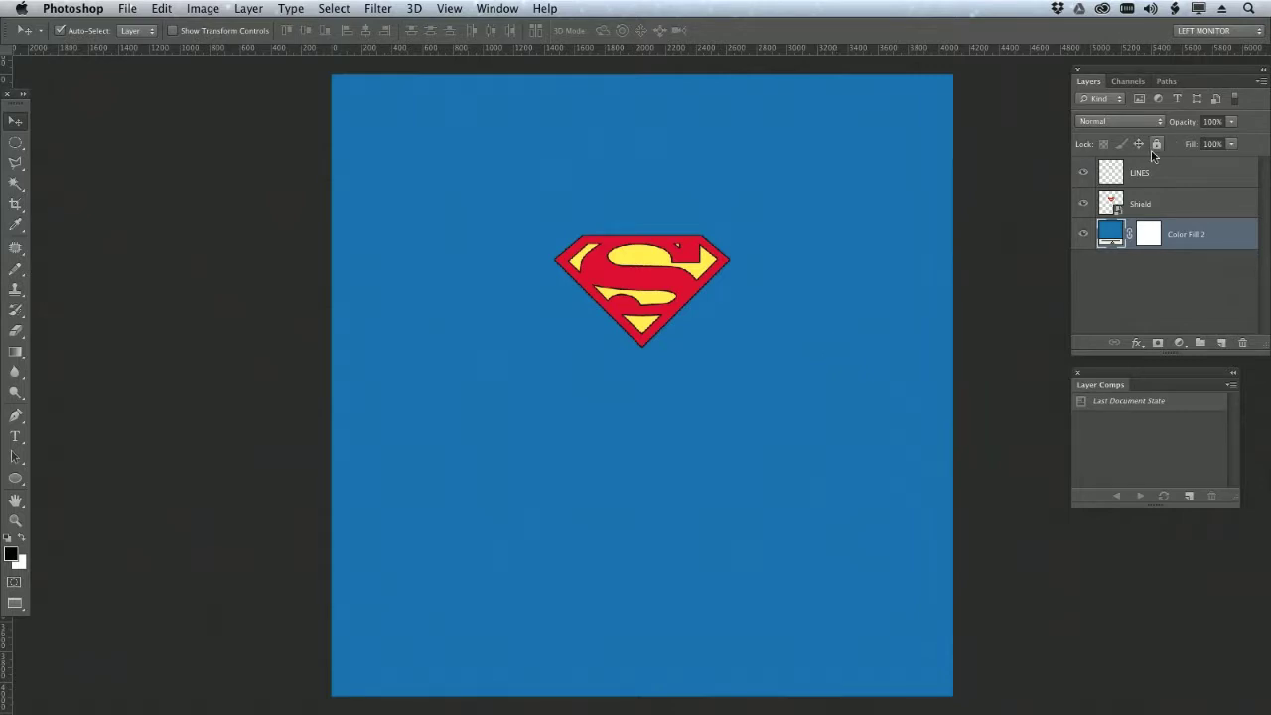
pyautogui.click(1083, 172)
pyautogui.click(1083, 203)
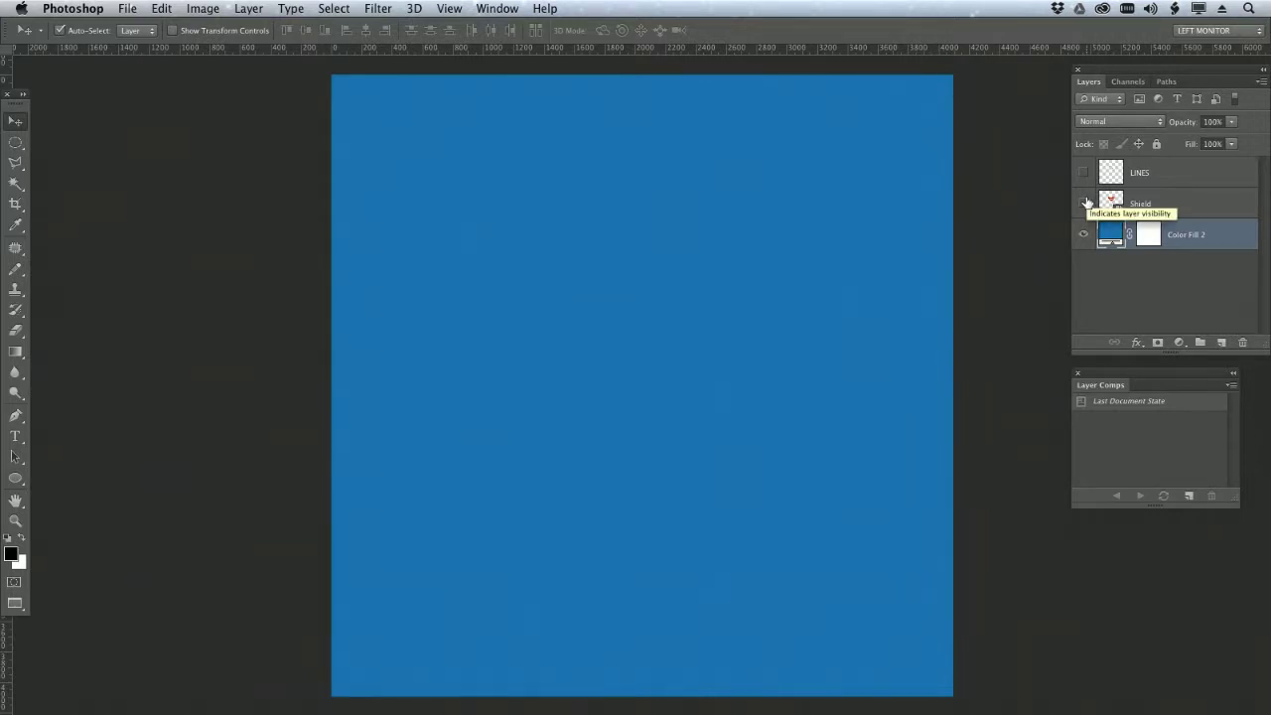
pyautogui.moveTo(1083, 204); pyautogui.dragTo(1083, 183)
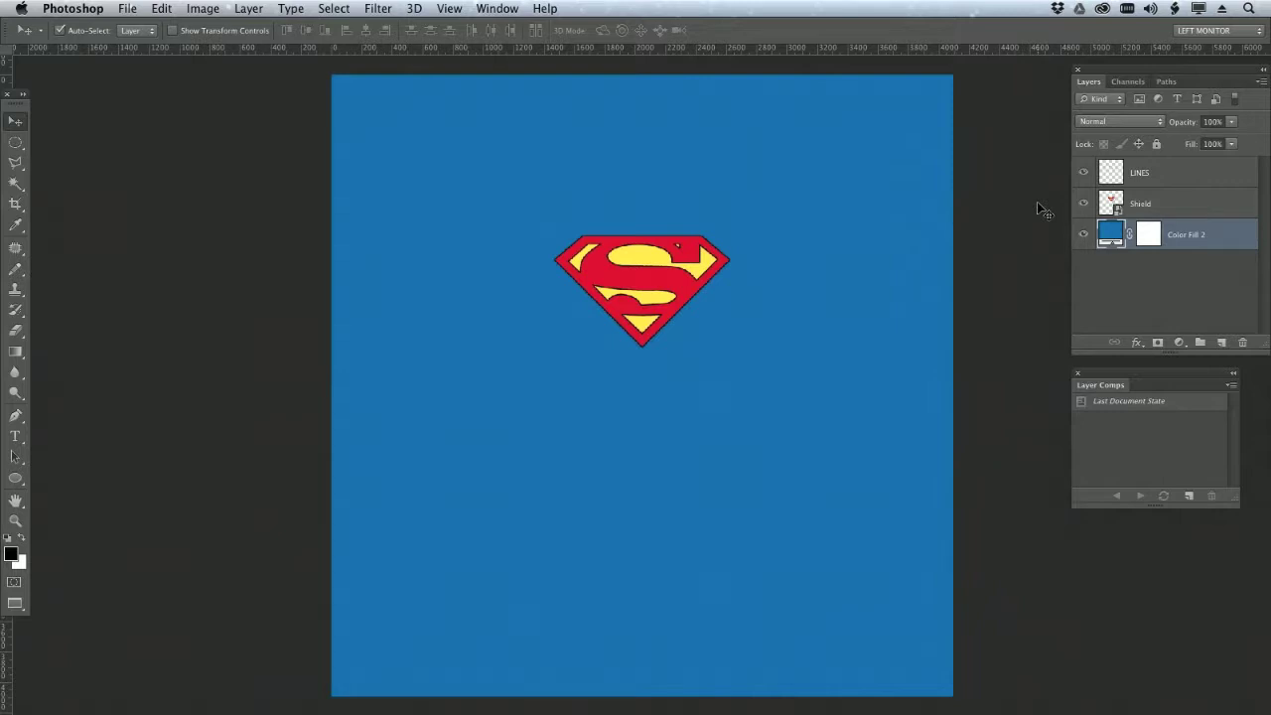
# Switch back to DAZ Studio and render the flat-color Superman scene
pyautogui.press('super+Tab')
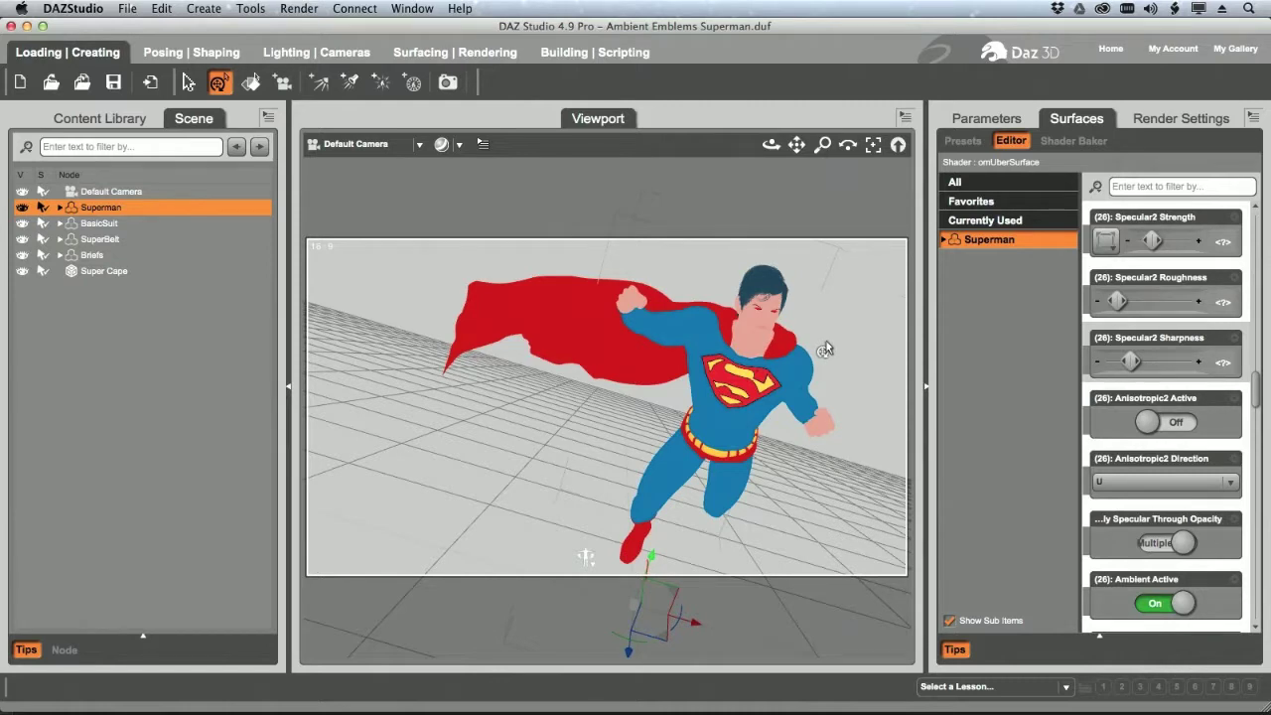
pyautogui.press('super+r')
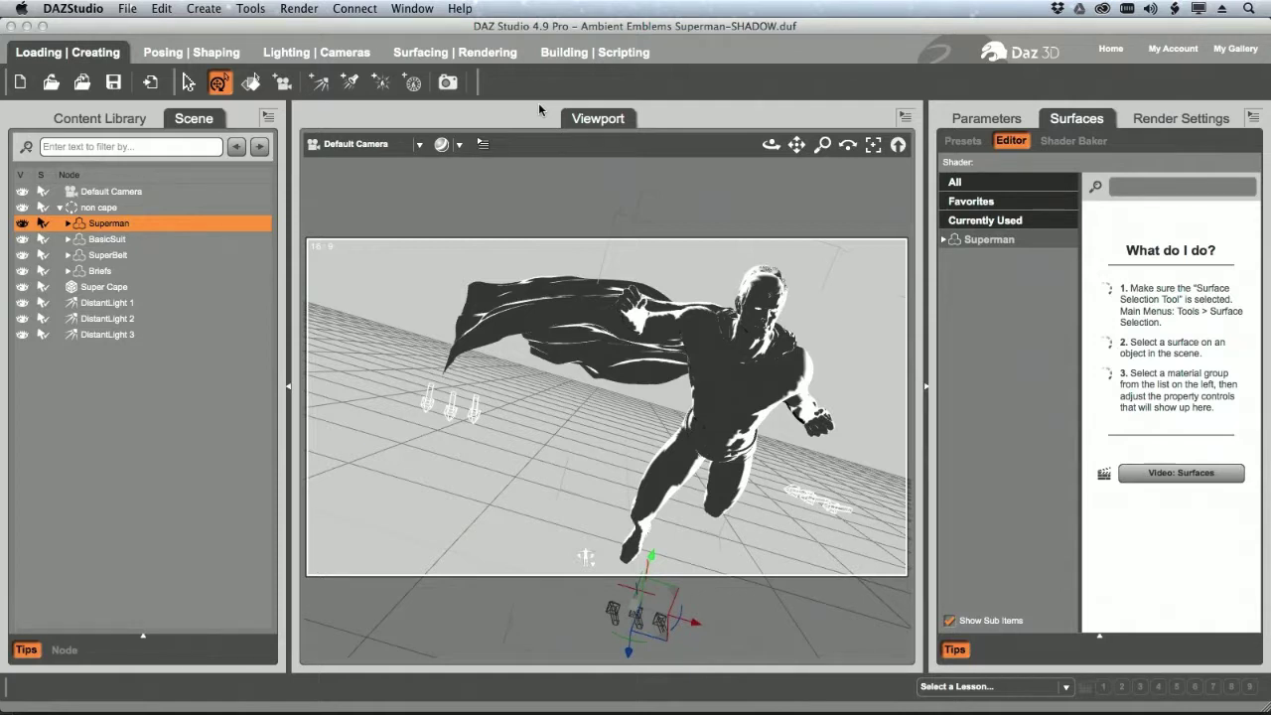
# Examine the specular settings of the Superman figure's surfaces in the shadow scene
pyautogui.click(996, 241)
pyautogui.moveTo(1258, 397); pyautogui.dragTo(1250, 285)
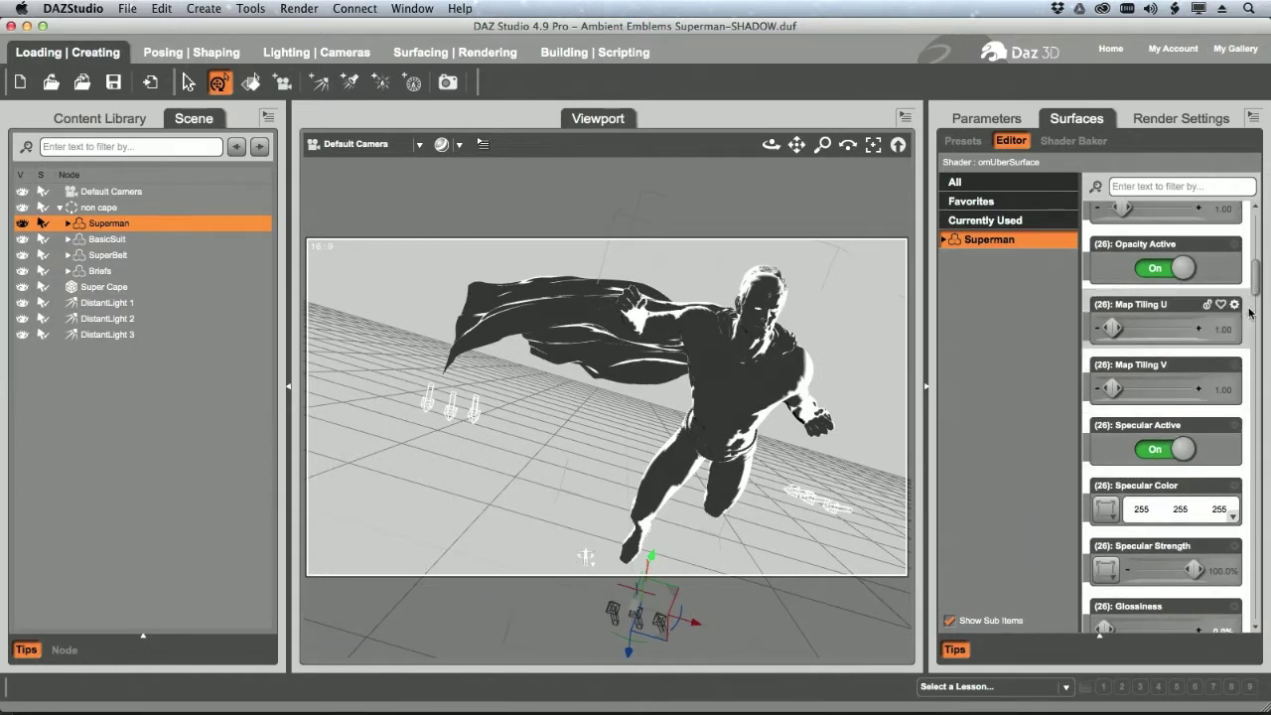
pyautogui.moveTo(1256, 287); pyautogui.dragTo(1256, 302)
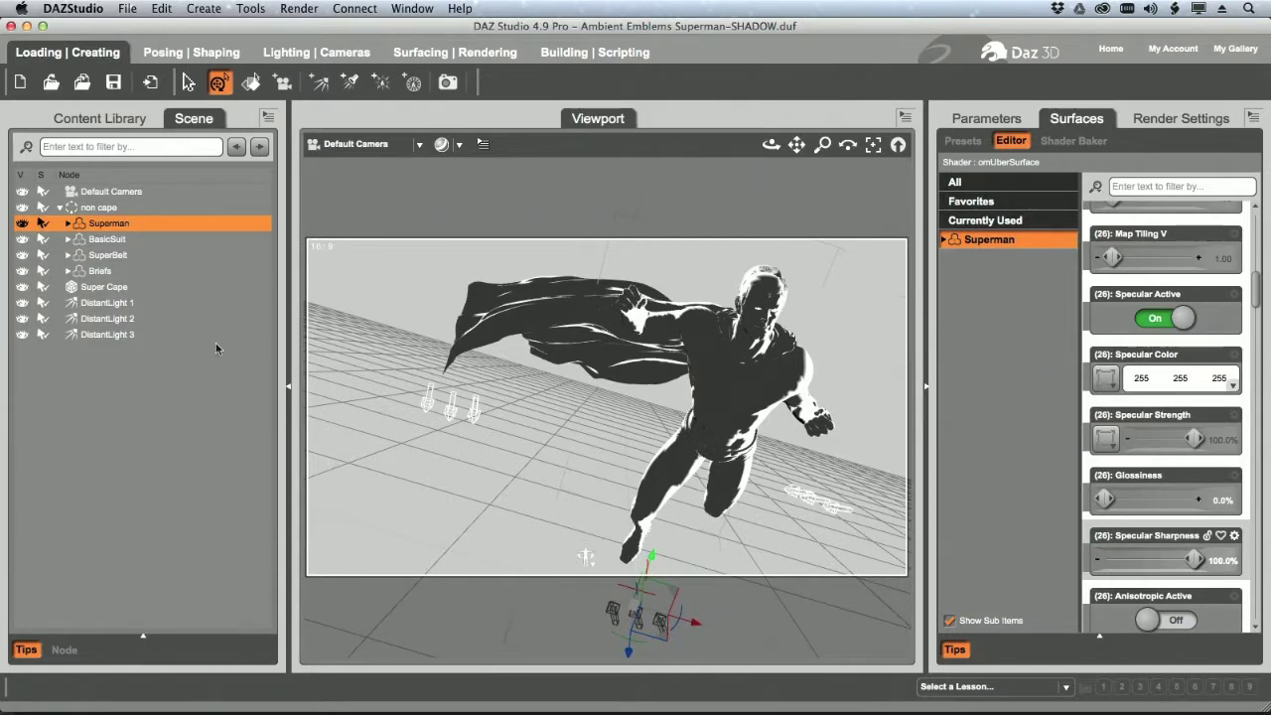
# Try rotating DistantLight 2 about its Y axis to about 115 degrees
pyautogui.click(139, 316)
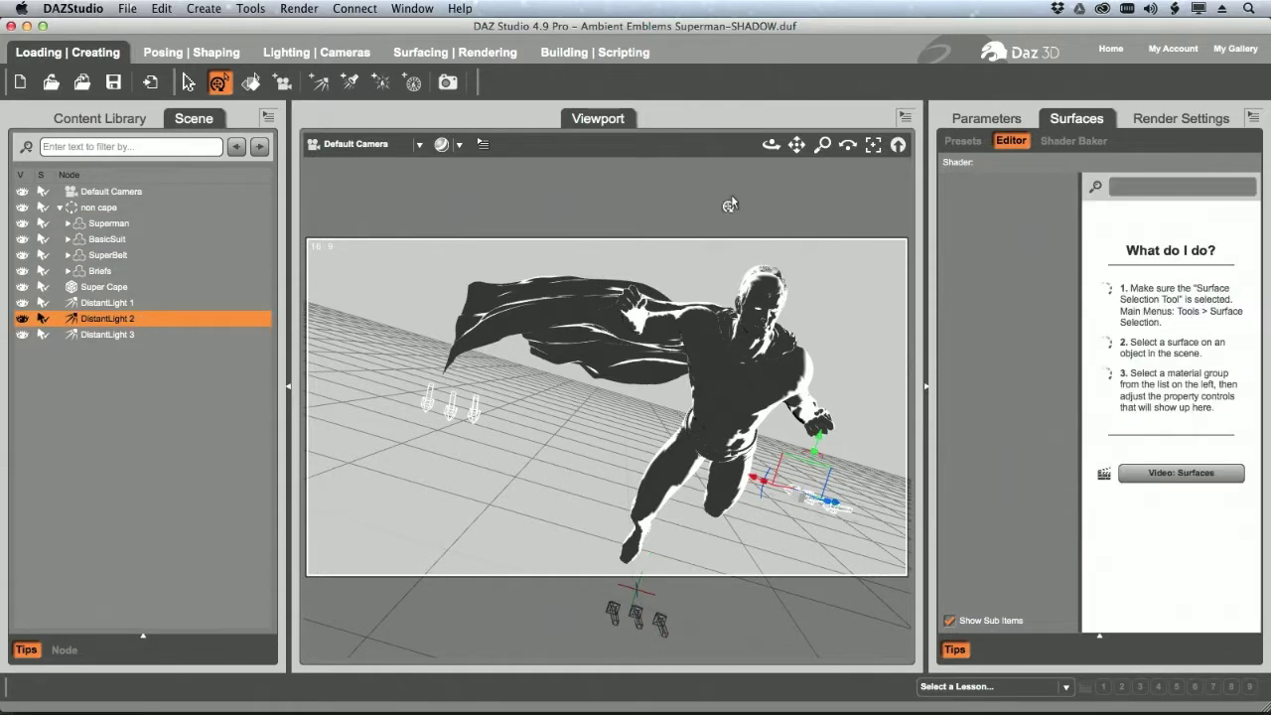
pyautogui.click(988, 118)
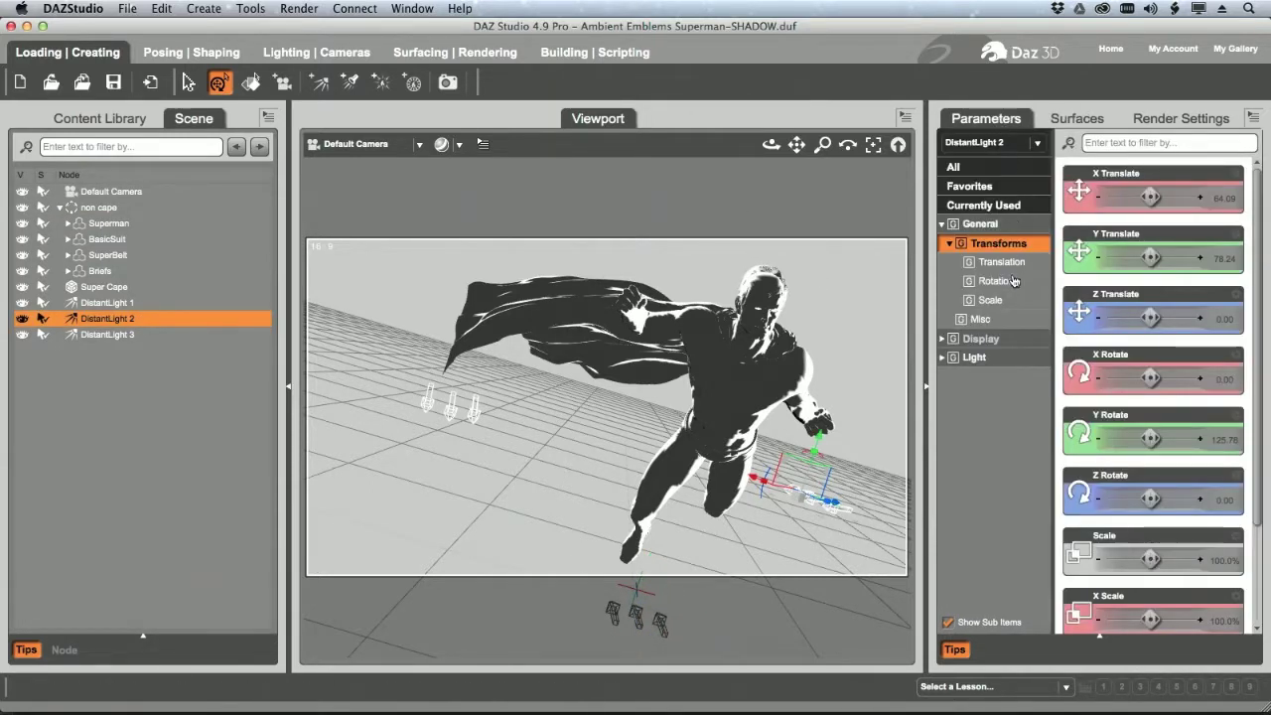
pyautogui.click(1014, 281)
pyautogui.moveTo(1155, 257)
pyautogui.mouseDown()
pyautogui.moveTo(1130, 258)
pyautogui.moveTo(1141, 258)
pyautogui.mouseUp()
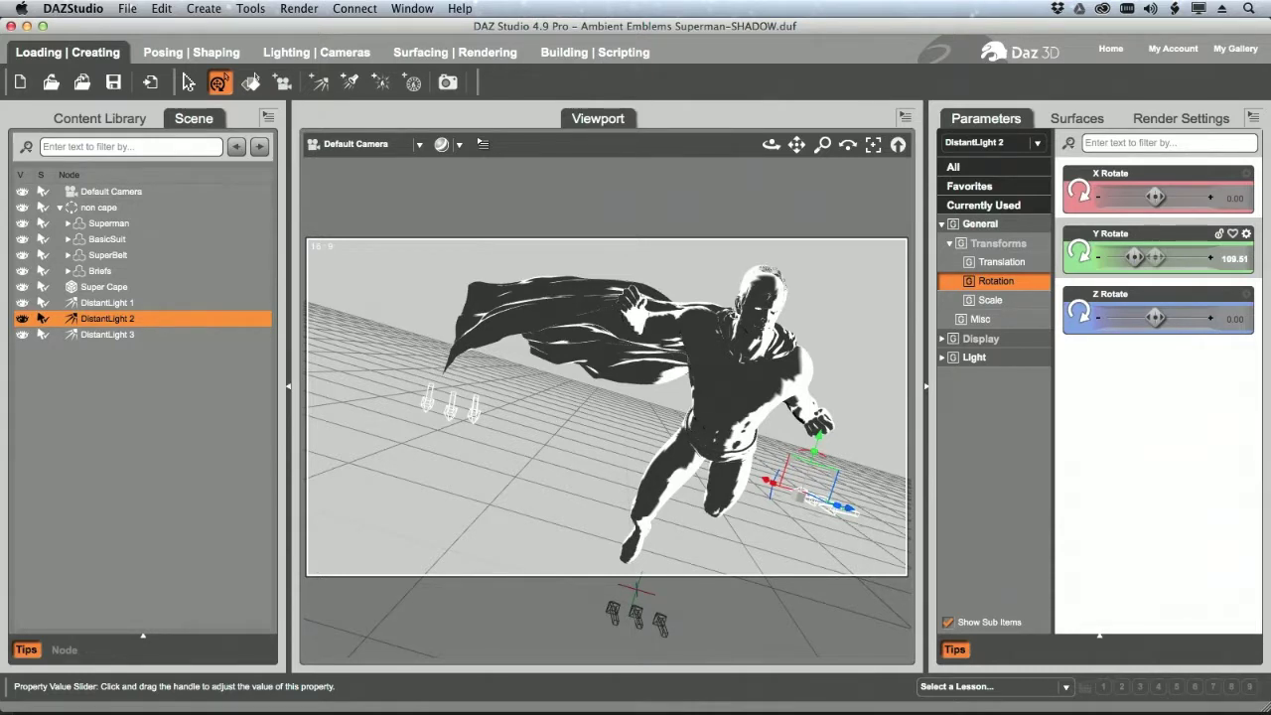
pyautogui.moveTo(1141, 257); pyautogui.dragTo(1143, 258)
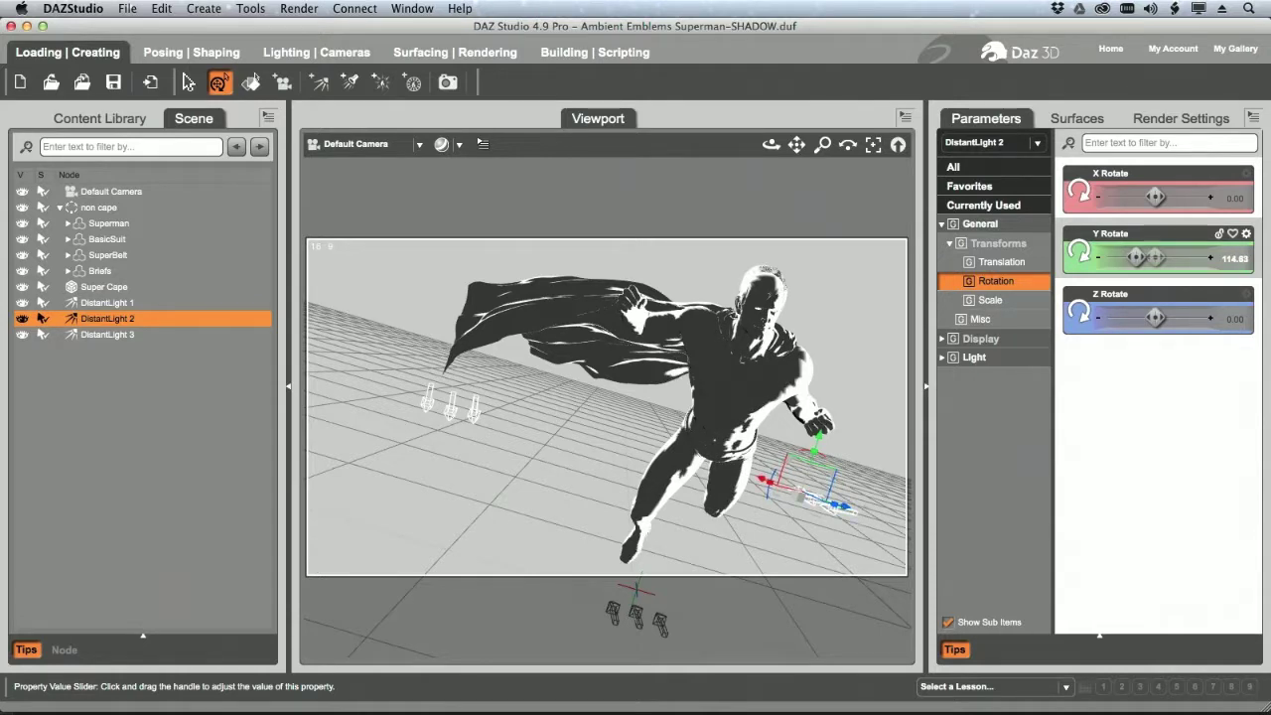
# Restore the selected DistantLight 2 to its memorized settings
pyautogui.click(1255, 120)
pyautogui.moveTo(1208, 174)
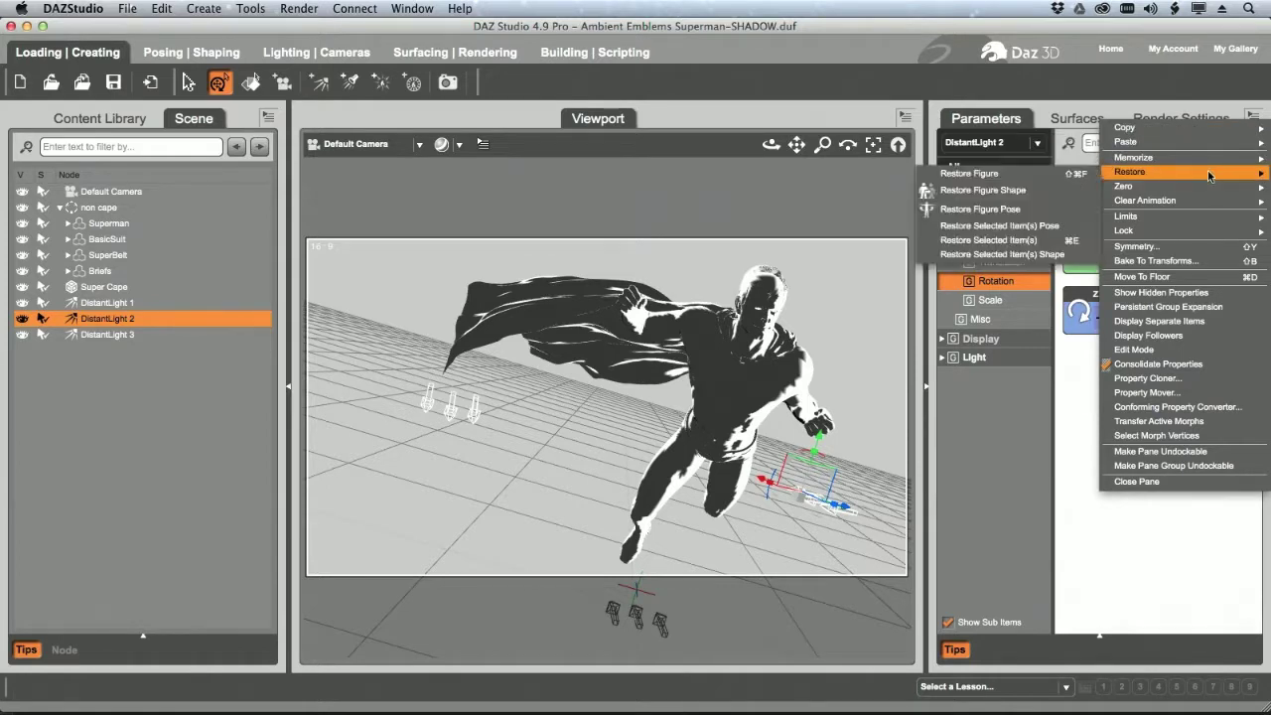
pyautogui.click(1066, 242)
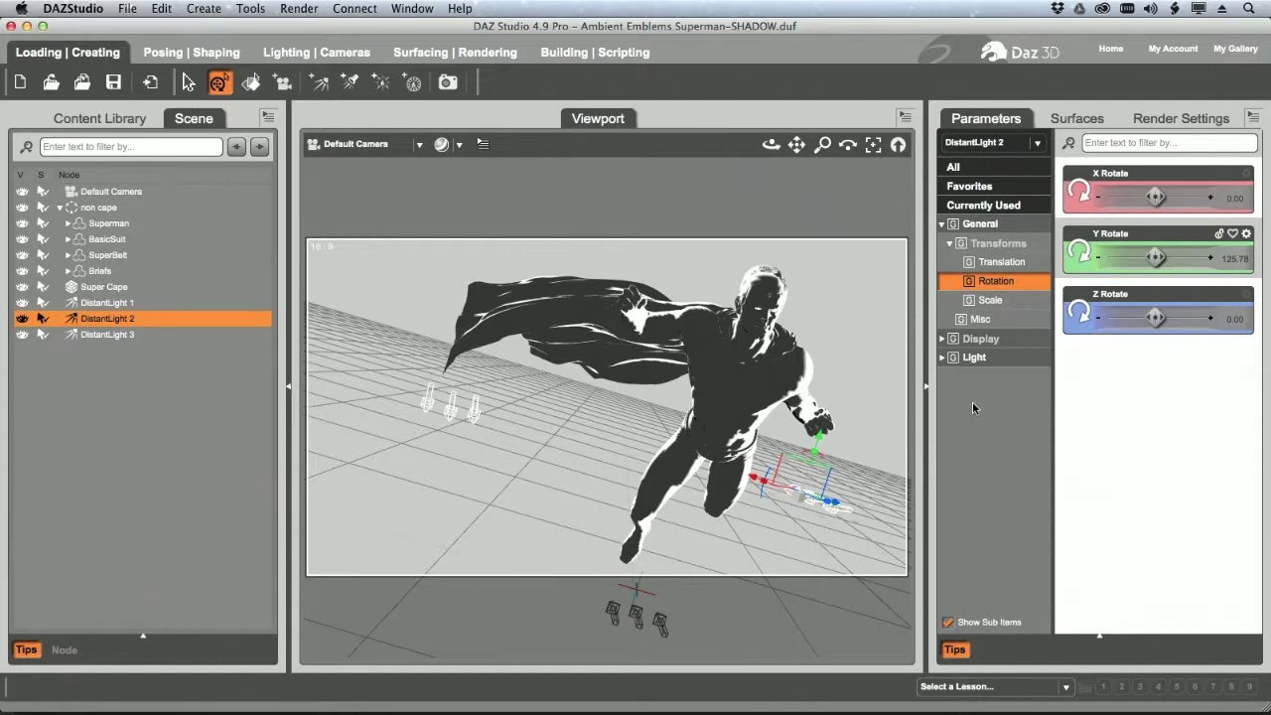
pyautogui.click(1255, 123)
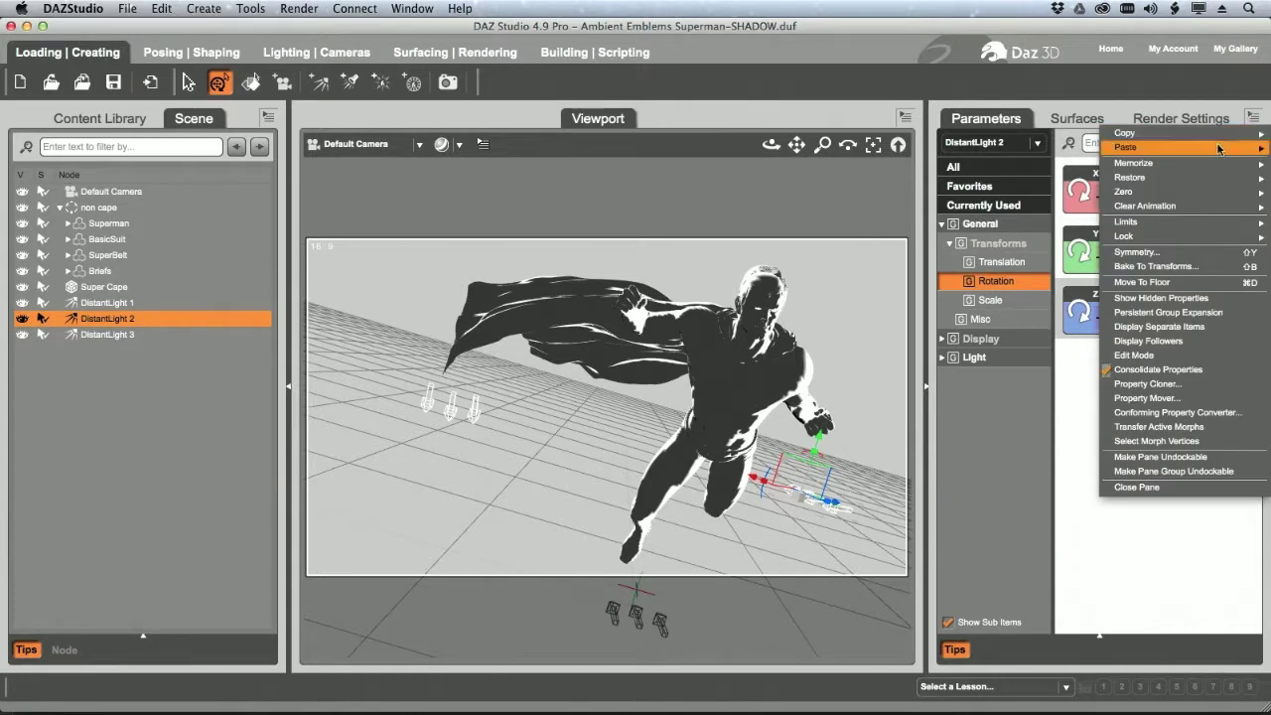
pyautogui.moveTo(1200, 161)
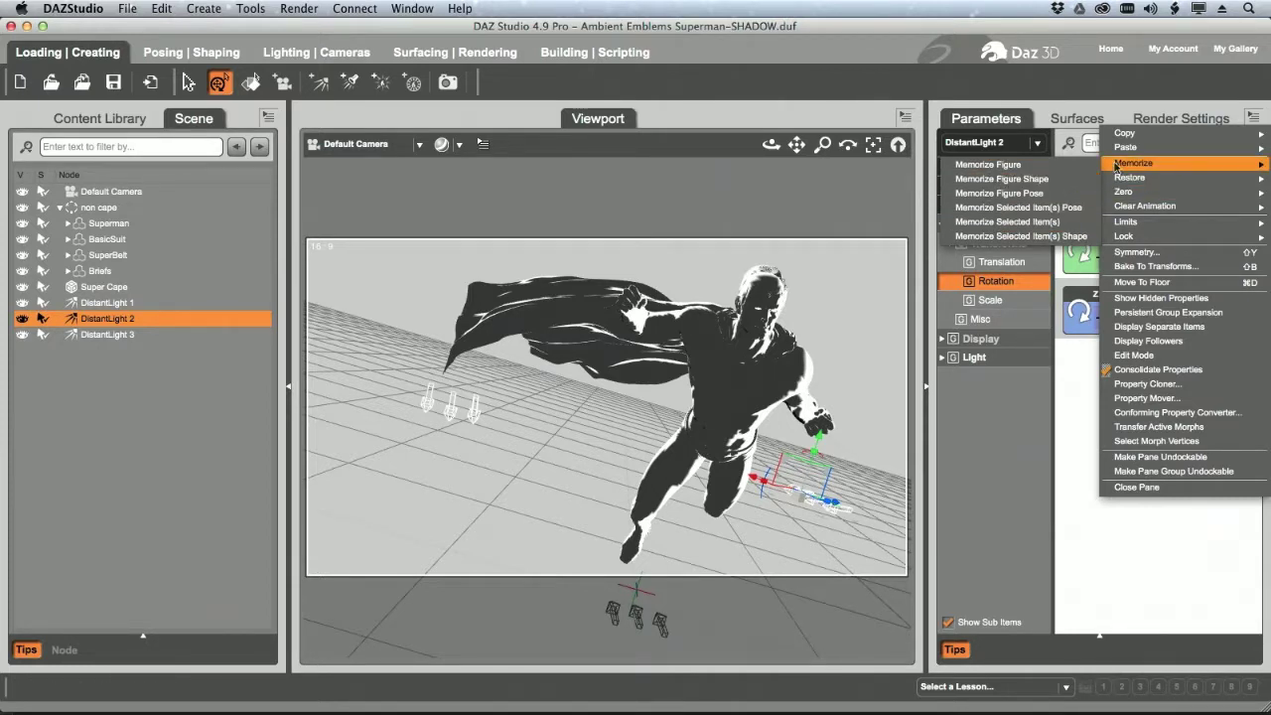
pyautogui.click(1057, 28)
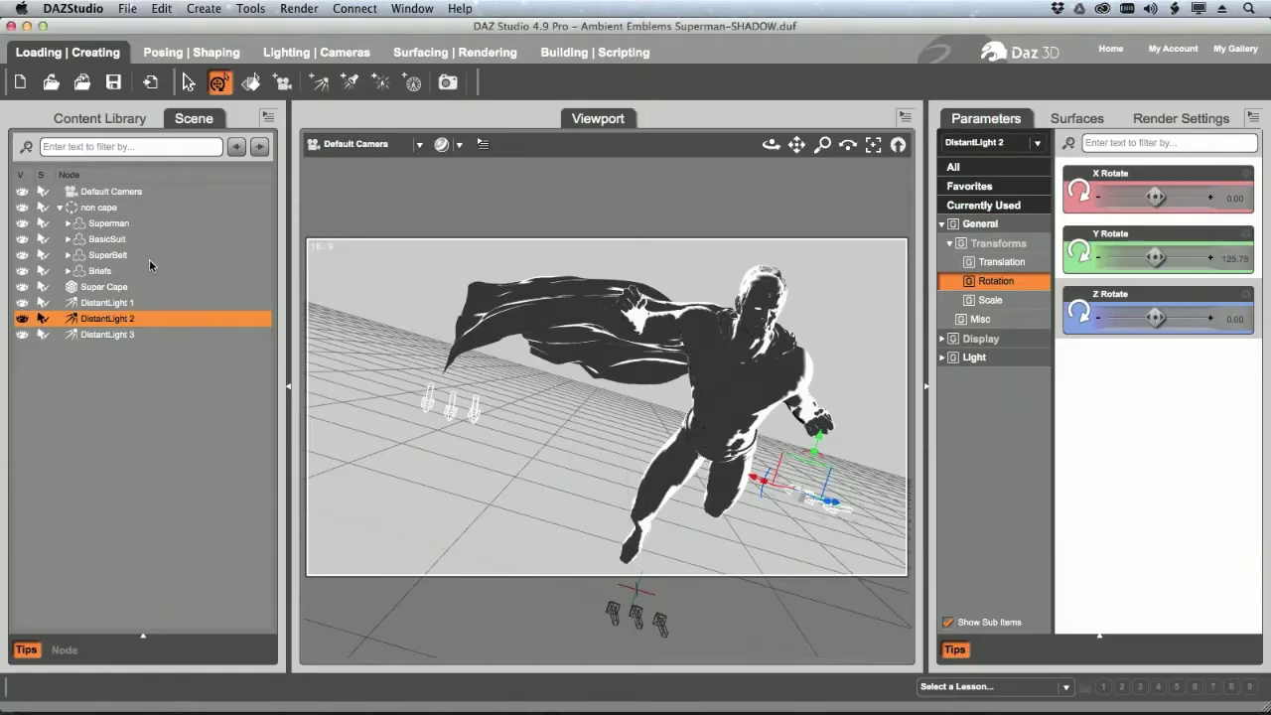
# Turn on Ambient Active for the SuperBelt's BELT and BUCKLE surfaces and set their Ambient Strength to 100%
pyautogui.click(152, 259)
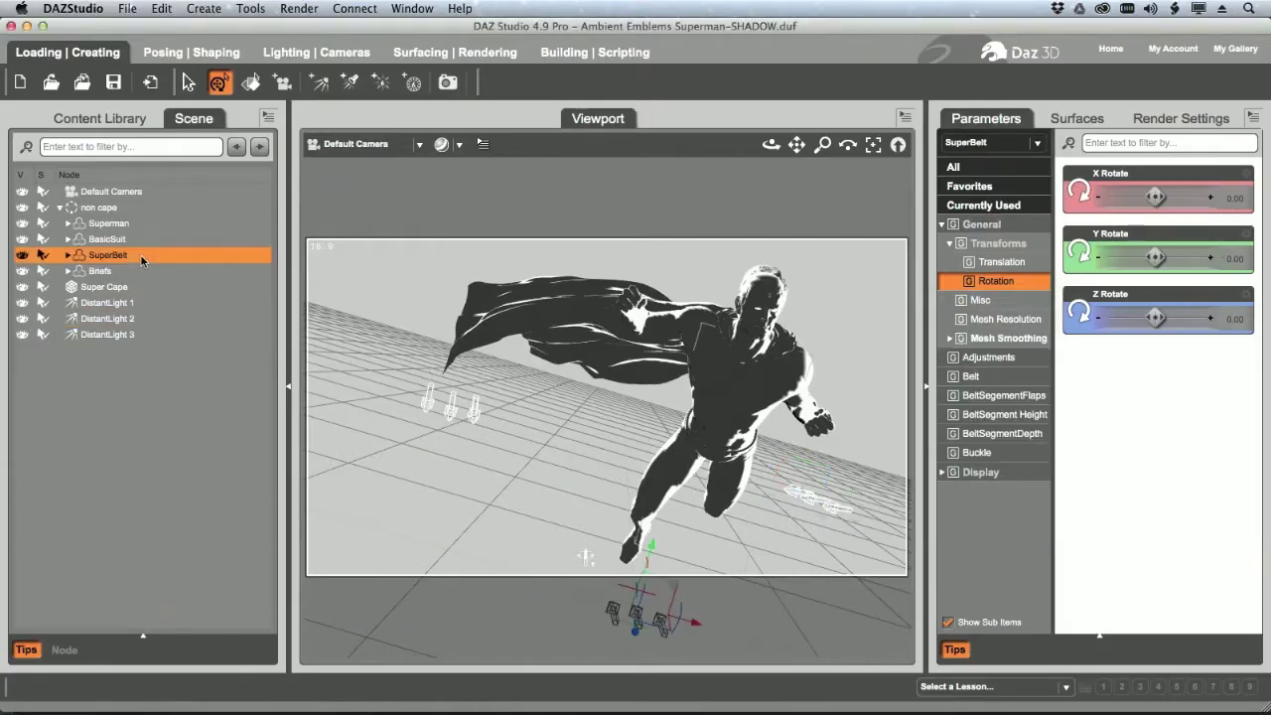
pyautogui.click(1096, 122)
pyautogui.click(1023, 260)
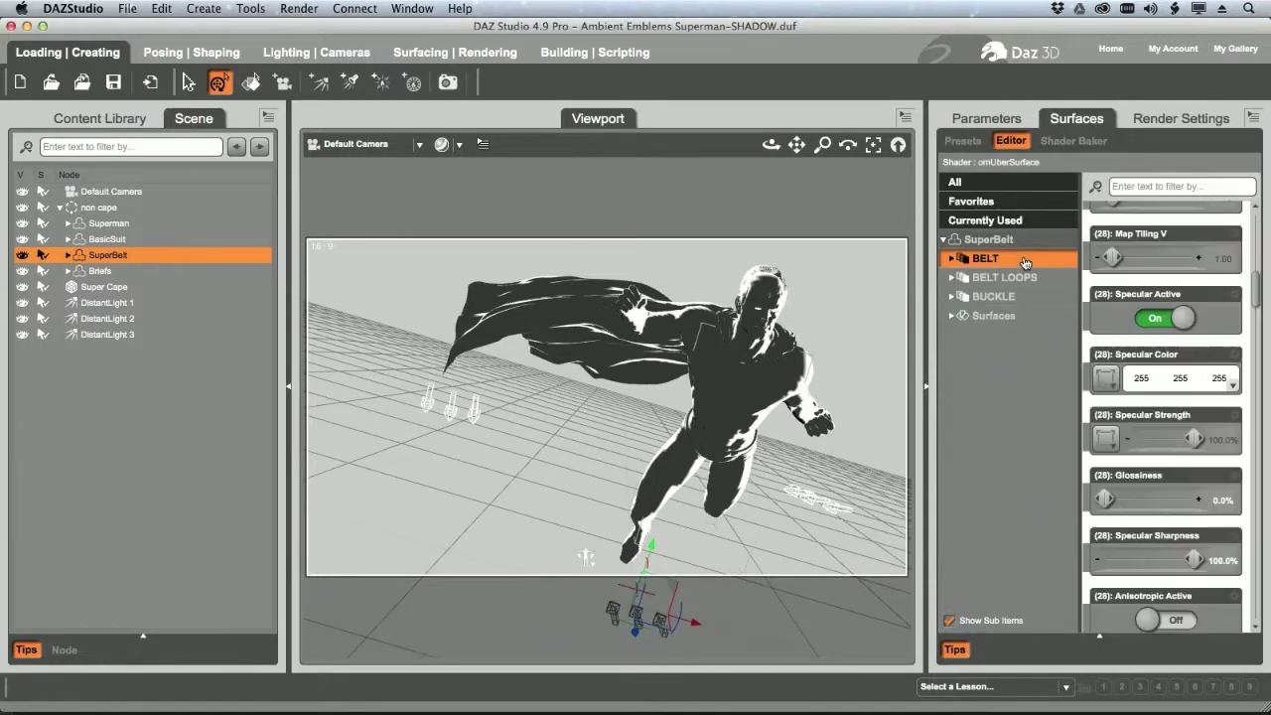
pyautogui.keyDown('super'); pyautogui.click(1029, 300); pyautogui.keyUp('super')
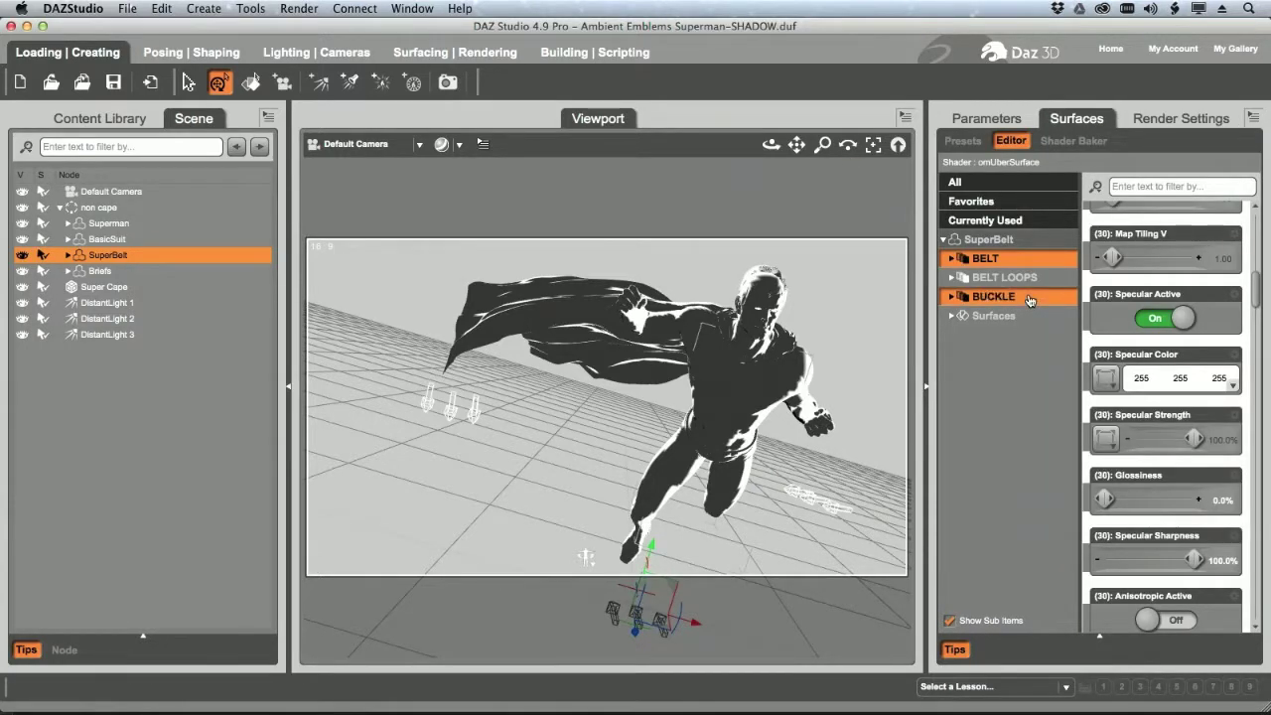
pyautogui.moveTo(1259, 292); pyautogui.dragTo(1254, 378)
pyautogui.click(1192, 343)
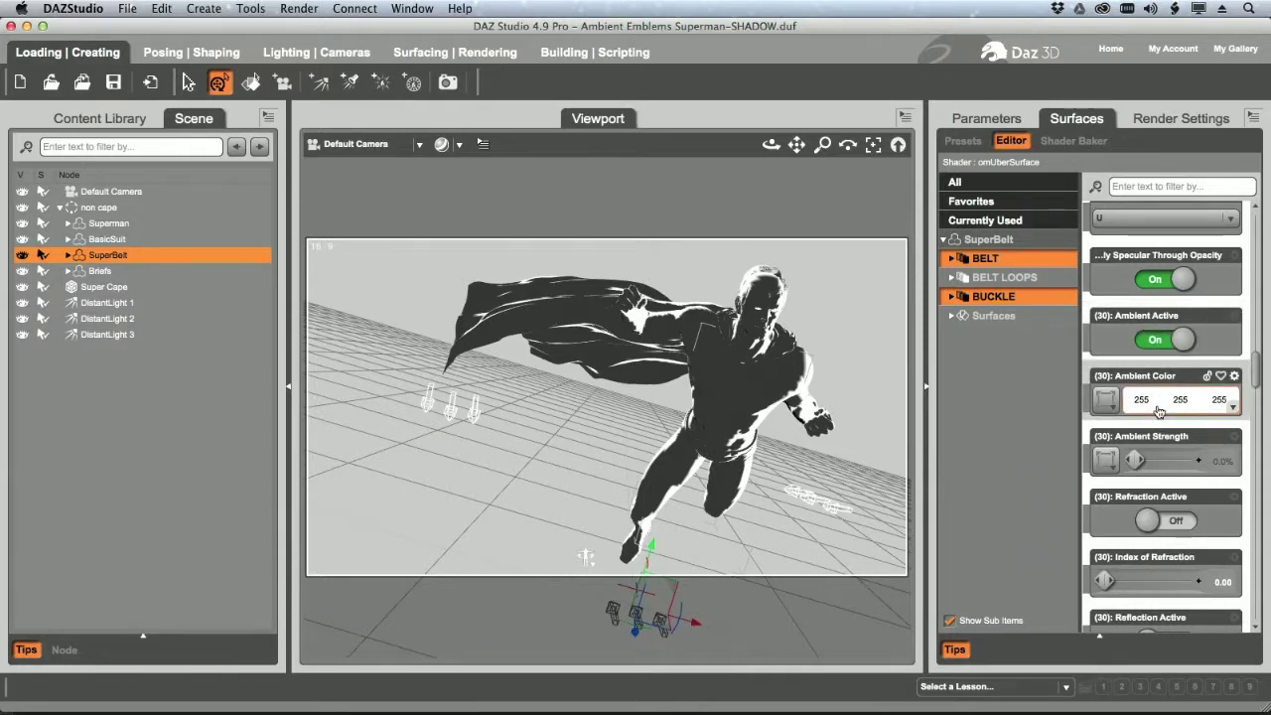
pyautogui.moveTo(1137, 459); pyautogui.dragTo(1231, 452)
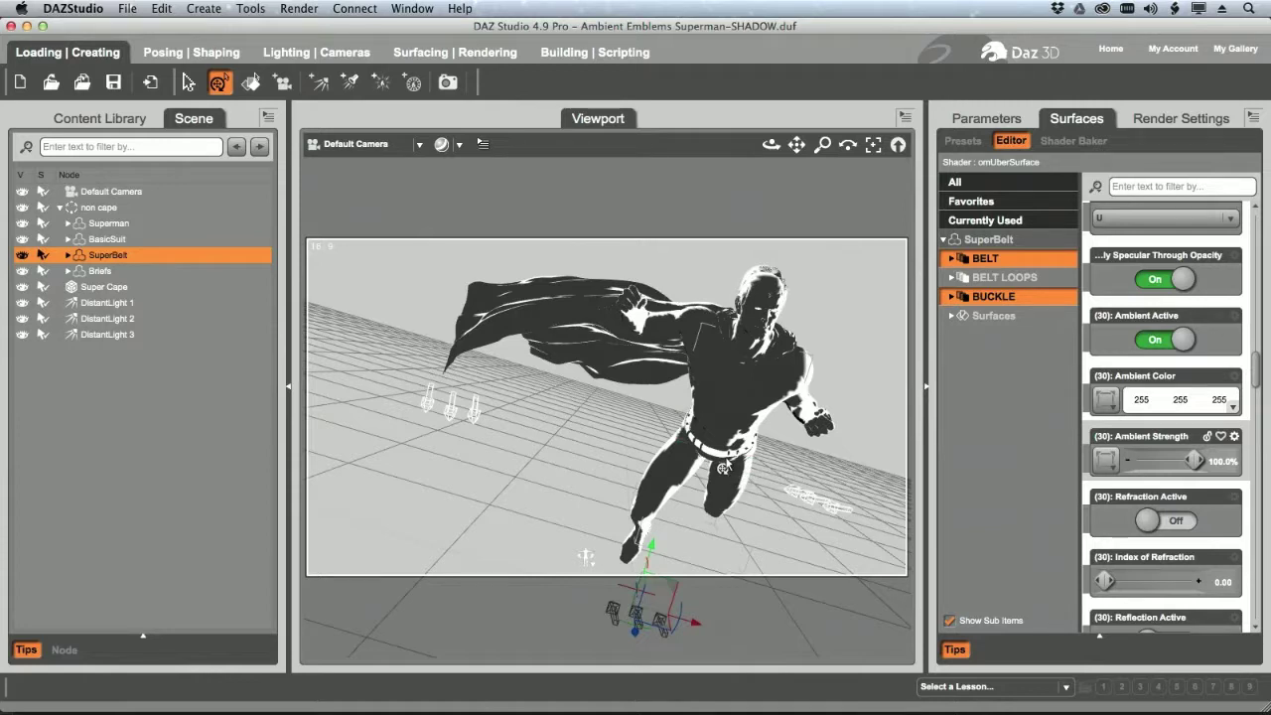
# Select the BasicSuit and check its black-and-white emblem texture in Photoshop before returning to DAZ Studio
pyautogui.click(146, 239)
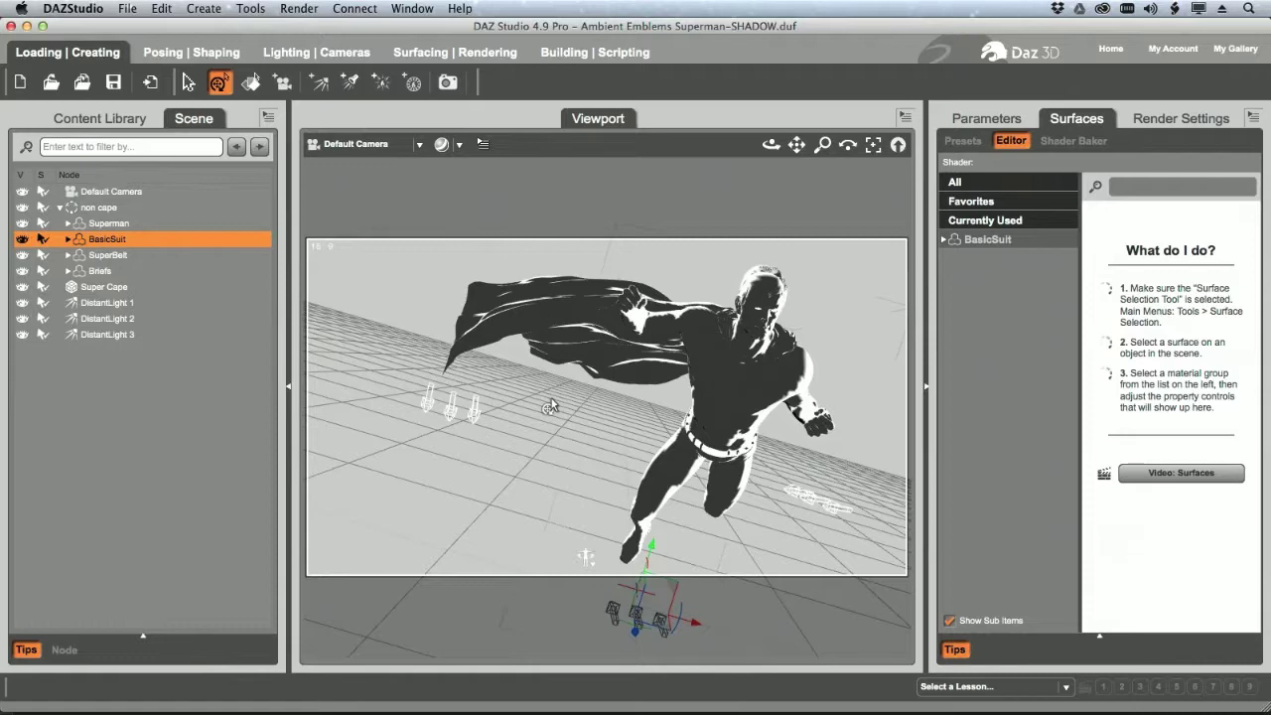
pyautogui.press('super+Tab')
pyautogui.press('super+Tab')
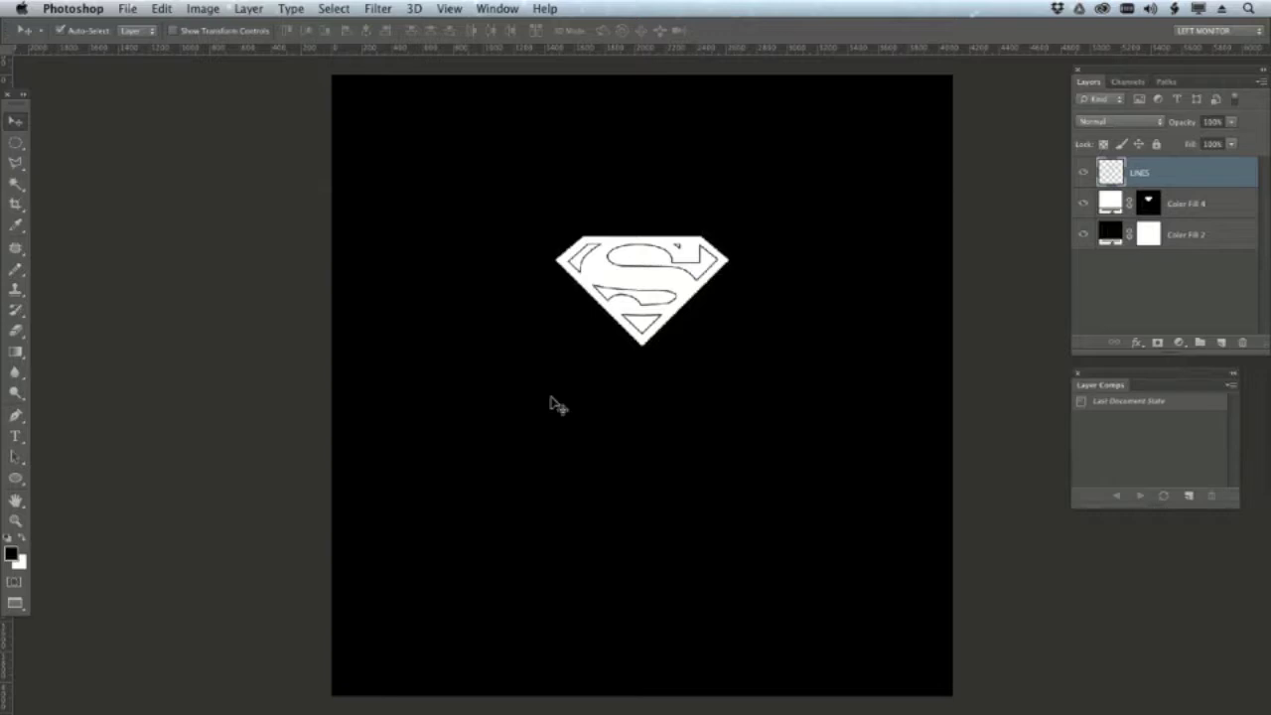
pyautogui.press('super+Tab')
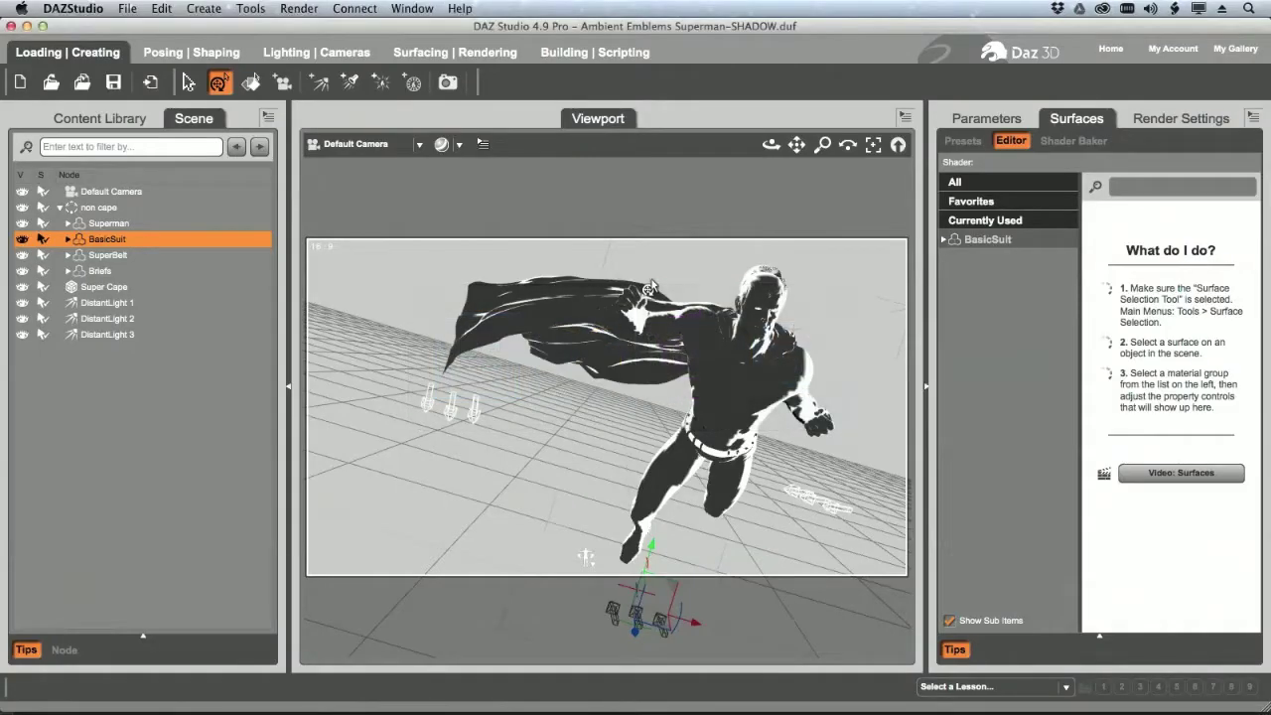
# Turn on Ambient Active for the BasicSuit's TORSO surface and set its Ambient Strength to 100%
pyautogui.click(944, 240)
pyautogui.click(990, 262)
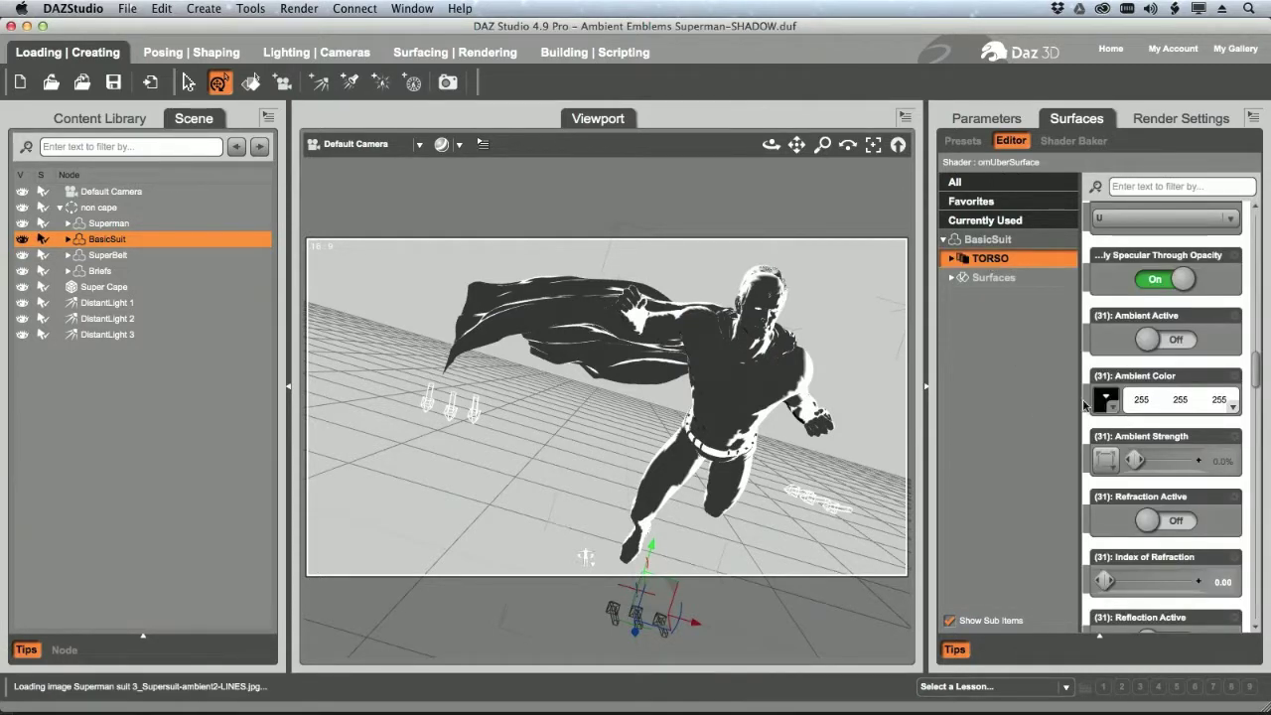
pyautogui.moveTo(1104, 402)
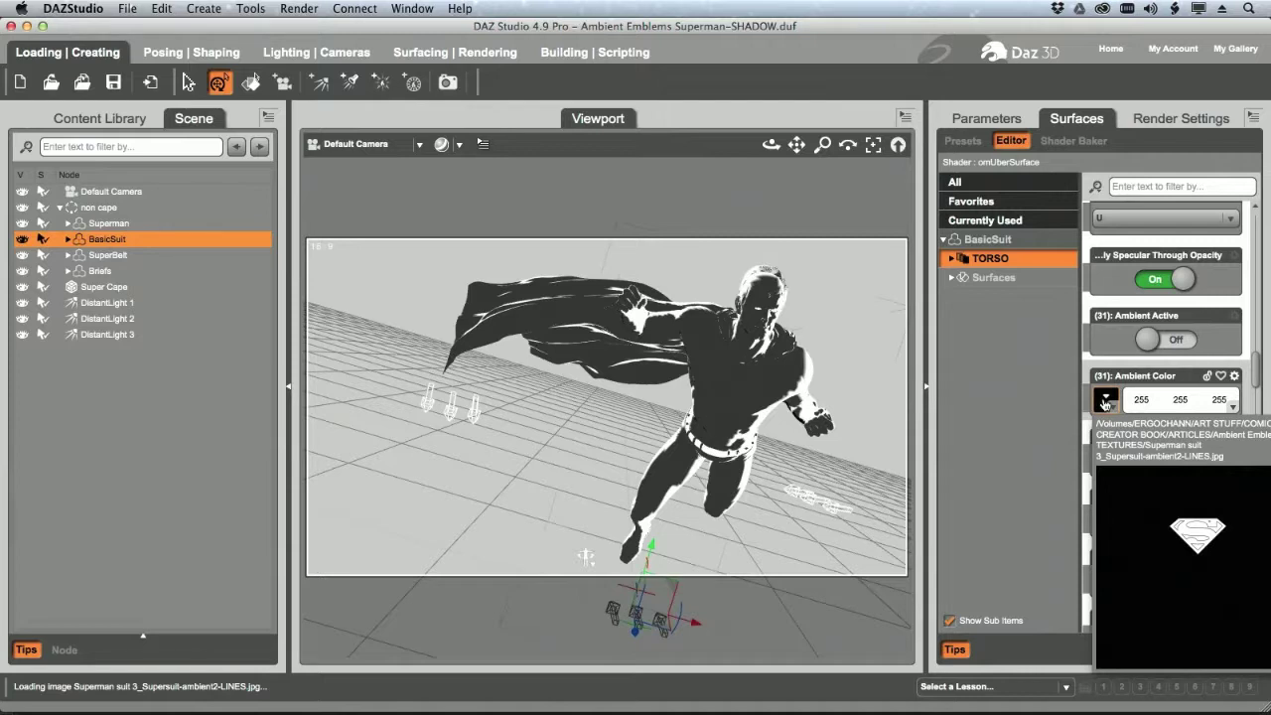
pyautogui.click(1179, 341)
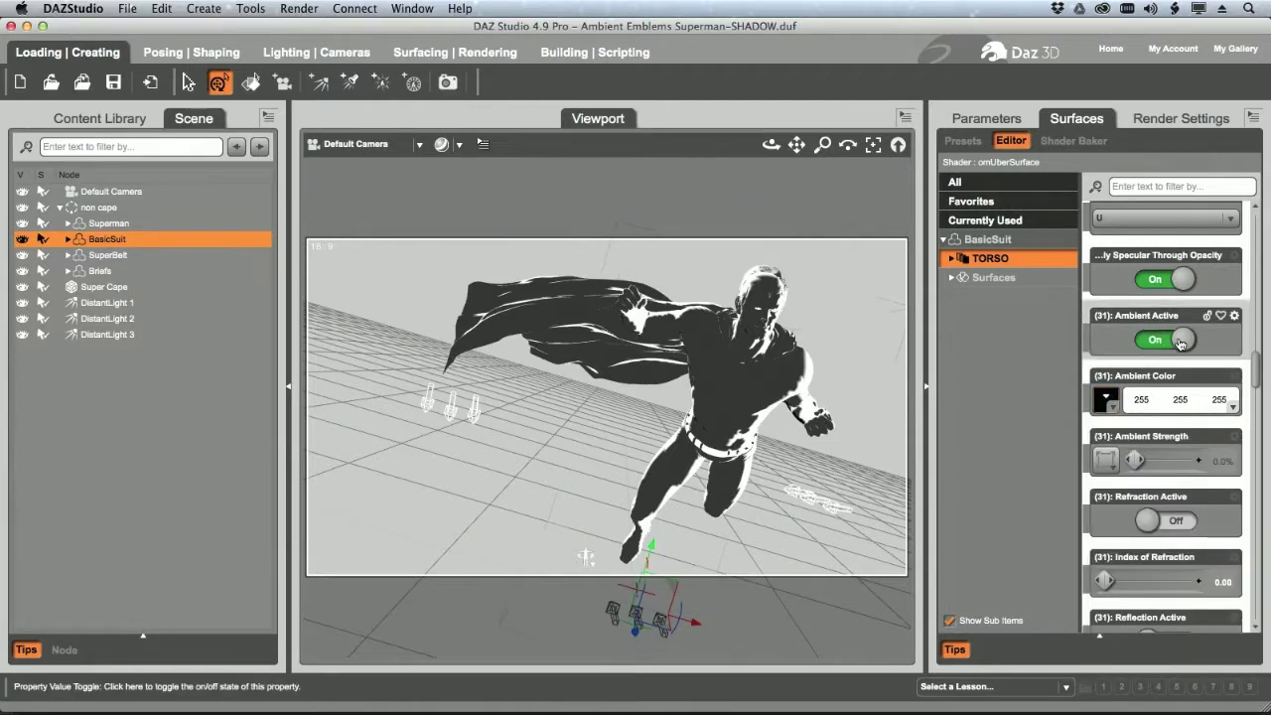
pyautogui.moveTo(1134, 459); pyautogui.dragTo(1195, 460)
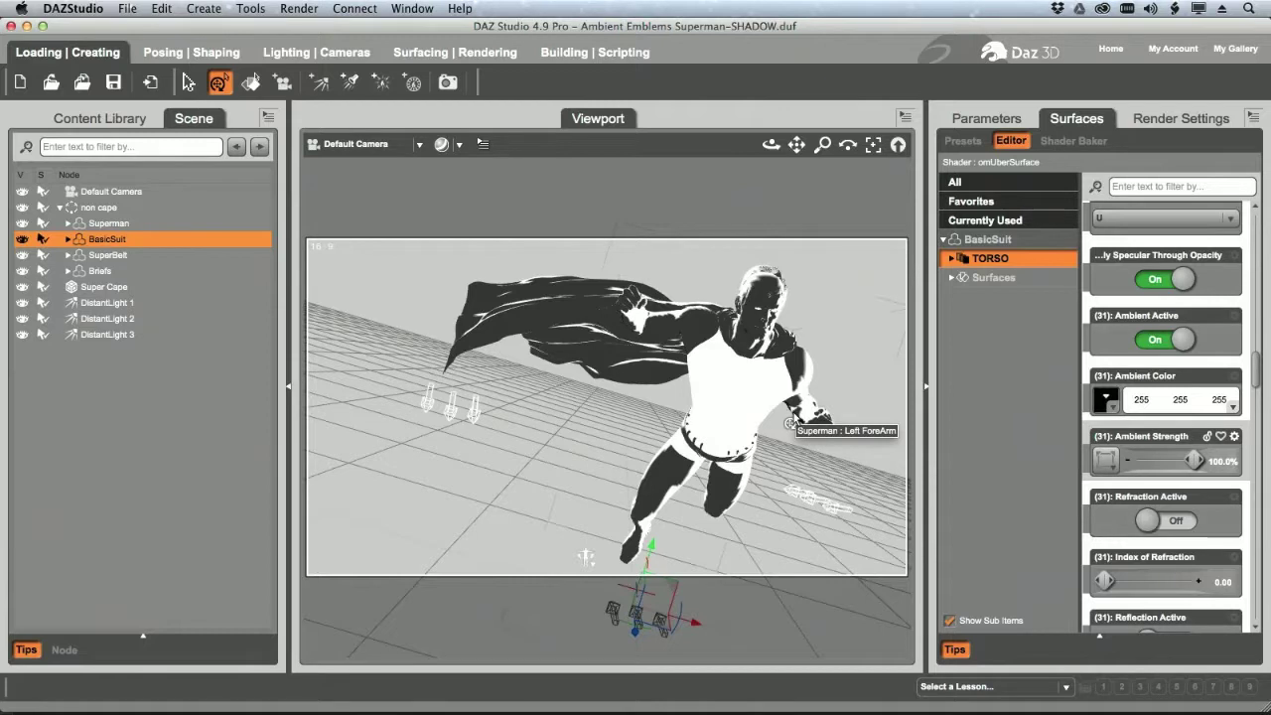
pyautogui.moveTo(1104, 400)
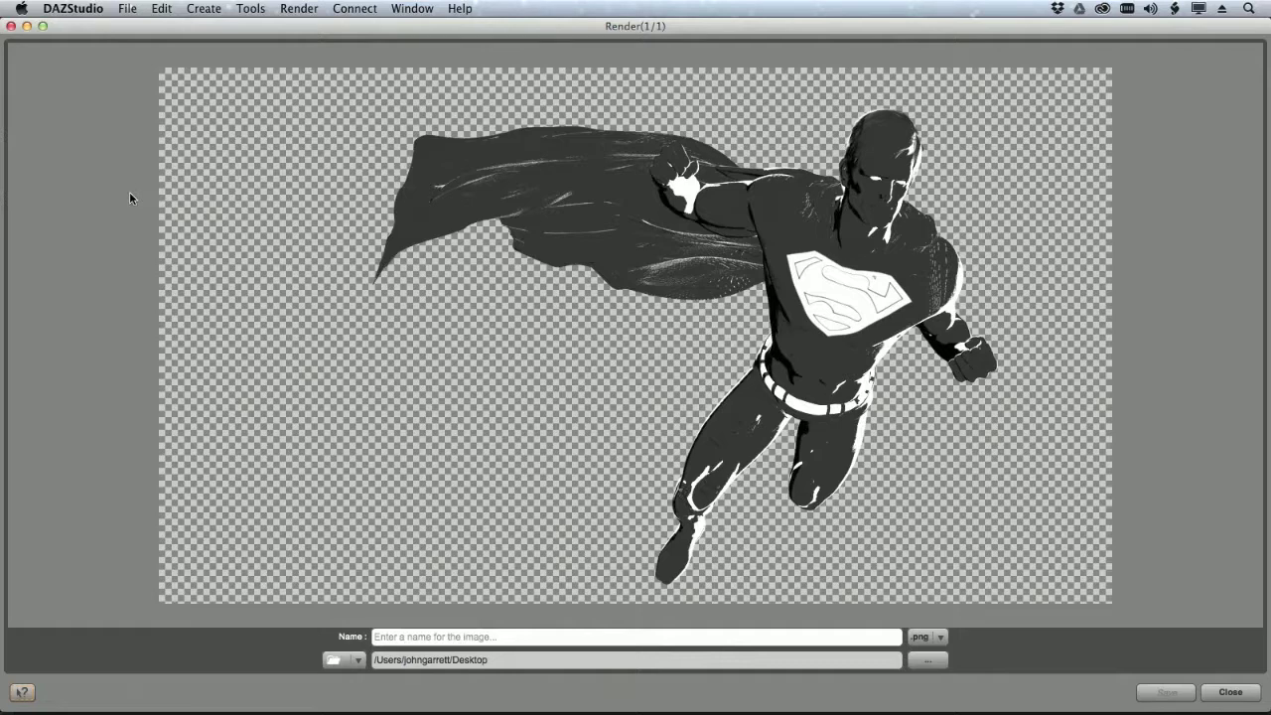
# Close the finished shadow render and open the Render Editor
pyautogui.press('Escape')
pyautogui.click(299, 8)
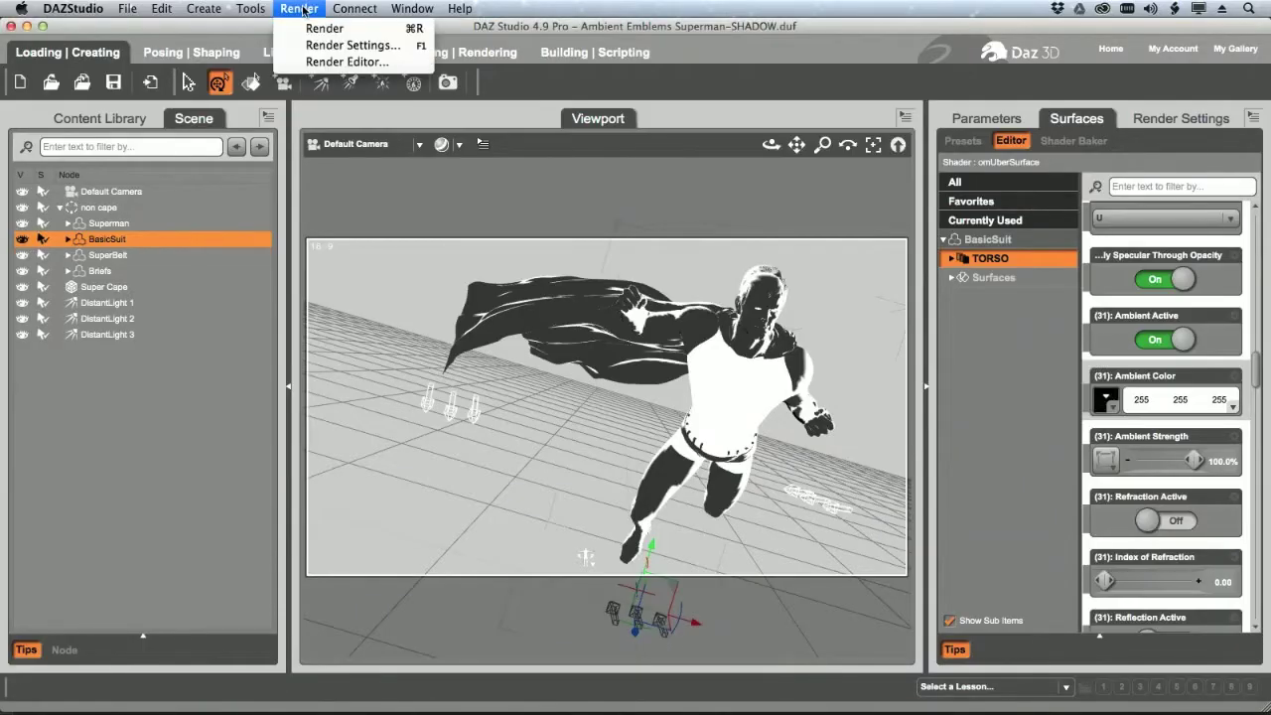
pyautogui.click(330, 62)
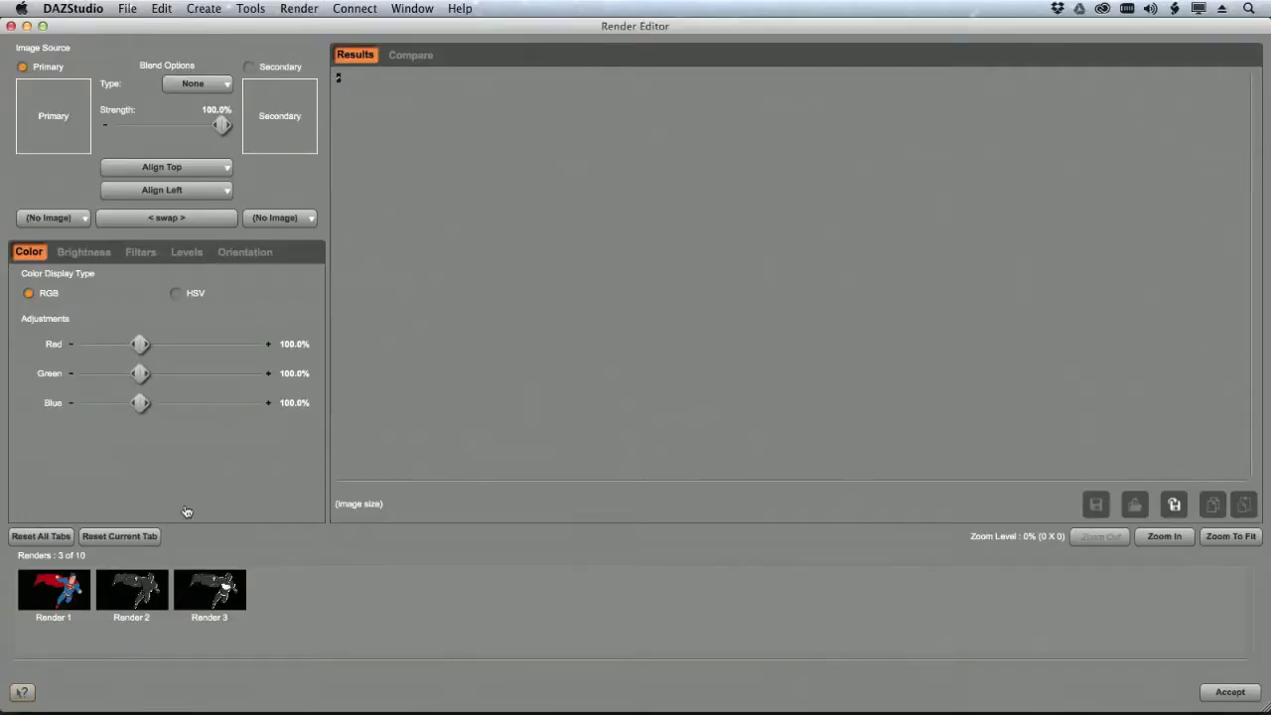
# Compare Render 2 as primary and Render 3 as secondary with a horizontal wipe, and close the Render Editor
pyautogui.click(36, 217)
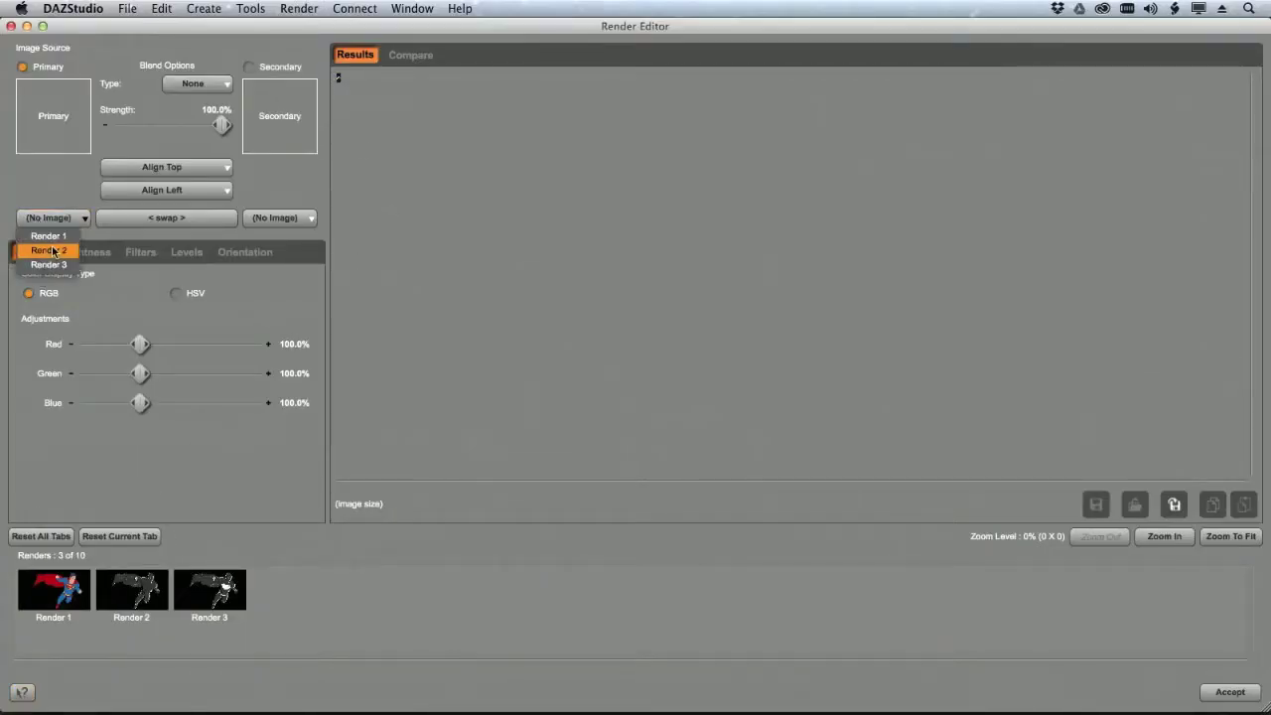
pyautogui.click(48, 250)
pyautogui.click(295, 218)
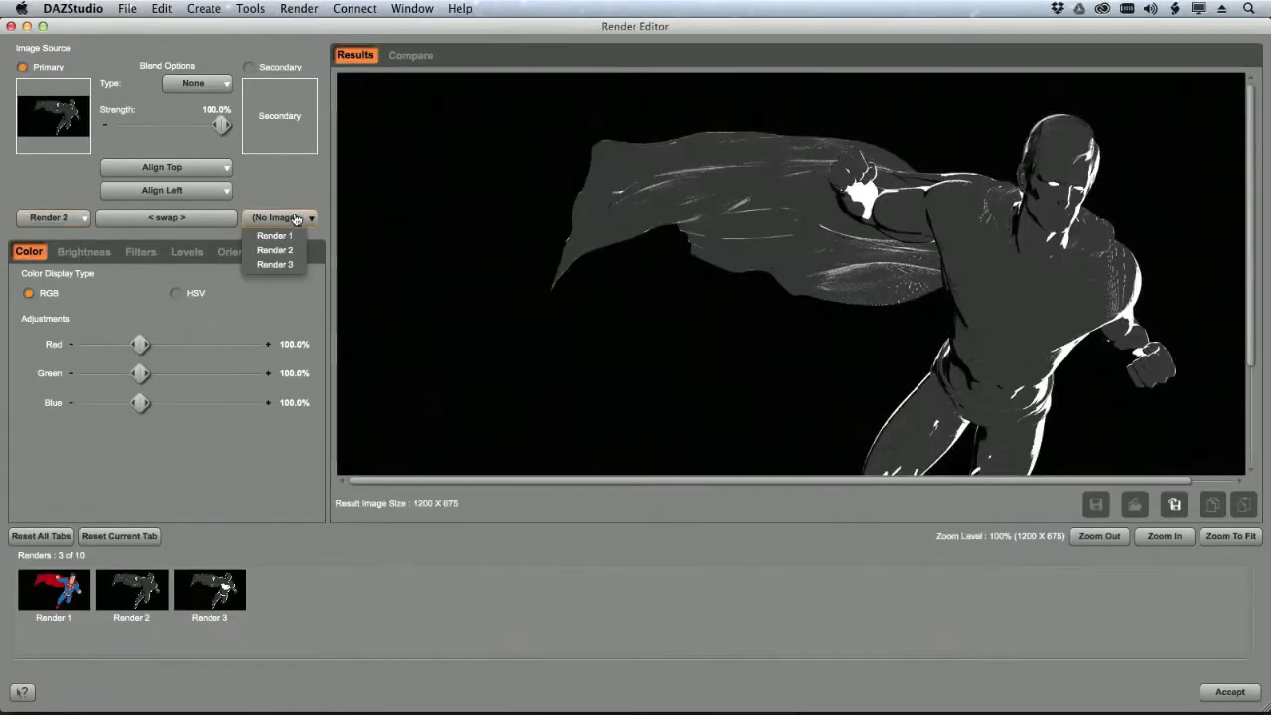
pyautogui.click(275, 264)
pyautogui.click(411, 56)
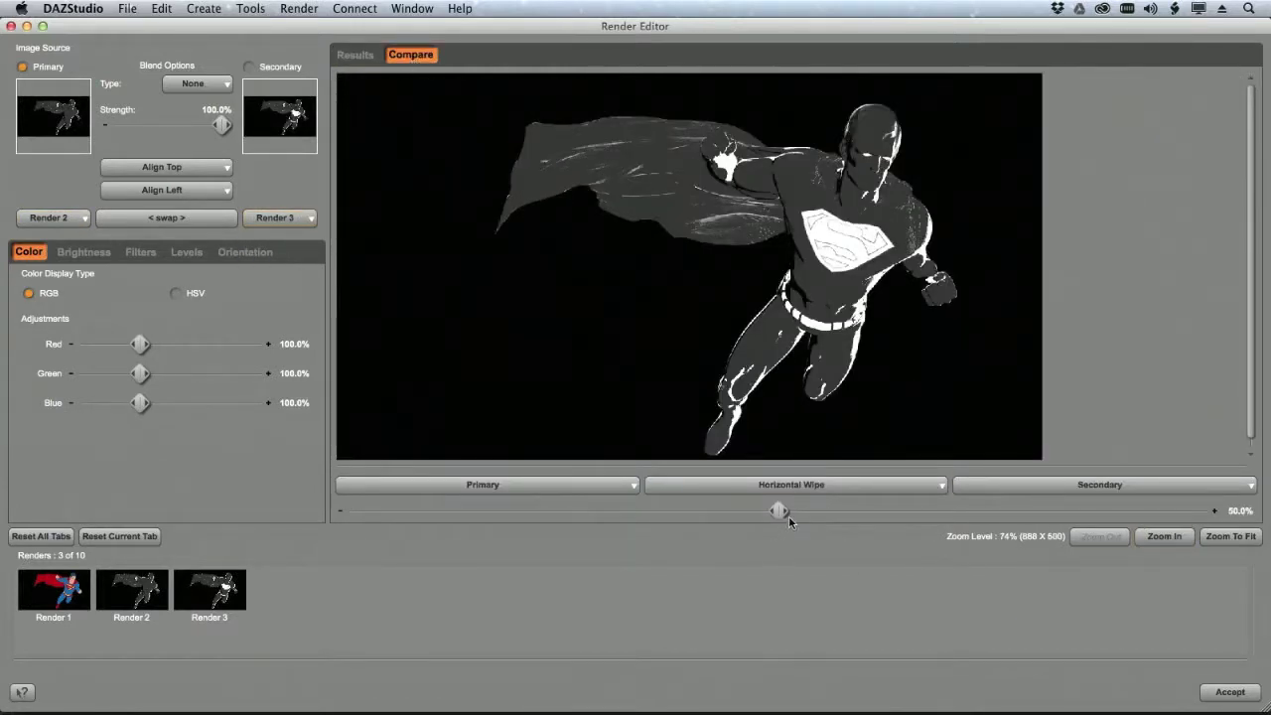
pyautogui.moveTo(779, 511); pyautogui.dragTo(406, 510)
pyautogui.moveTo(572, 453); pyautogui.dragTo(418, 424)
pyautogui.click(1231, 692)
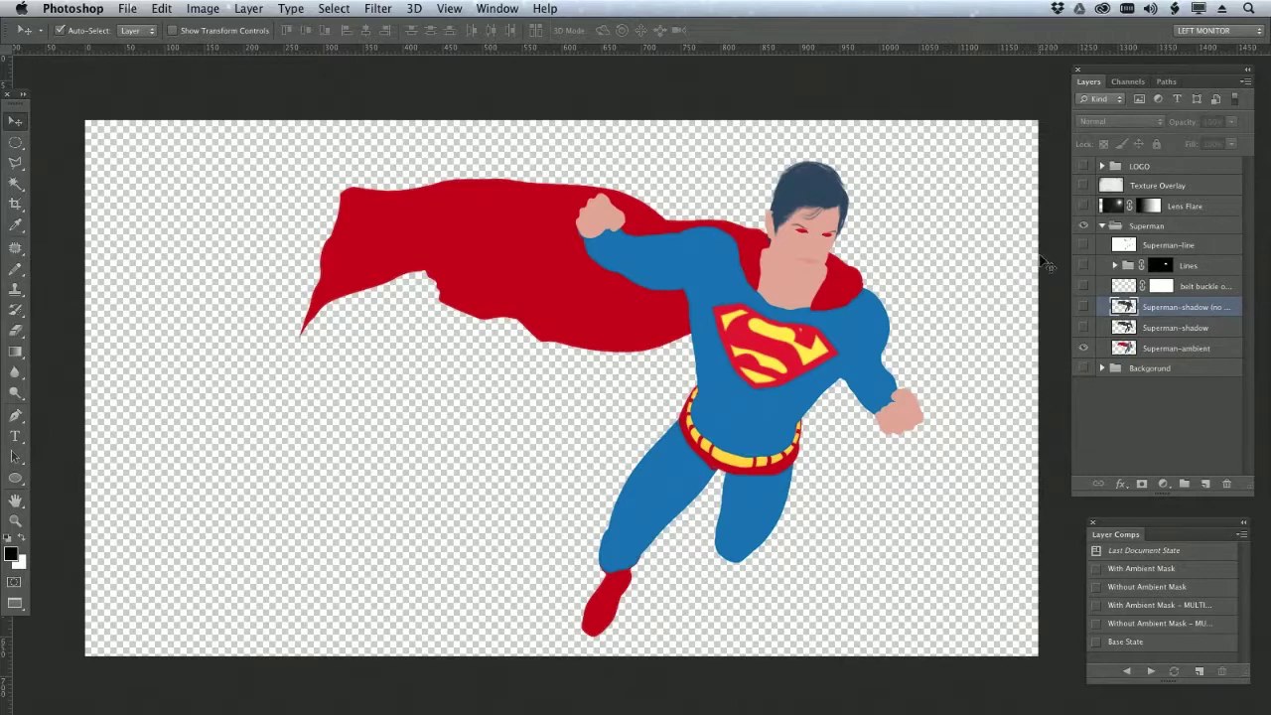
# In Photoshop, view the Superman-line layer on its own and restore the previous layer visibility
pyautogui.keyDown('alt'); pyautogui.click(1083, 246); pyautogui.keyUp('alt')
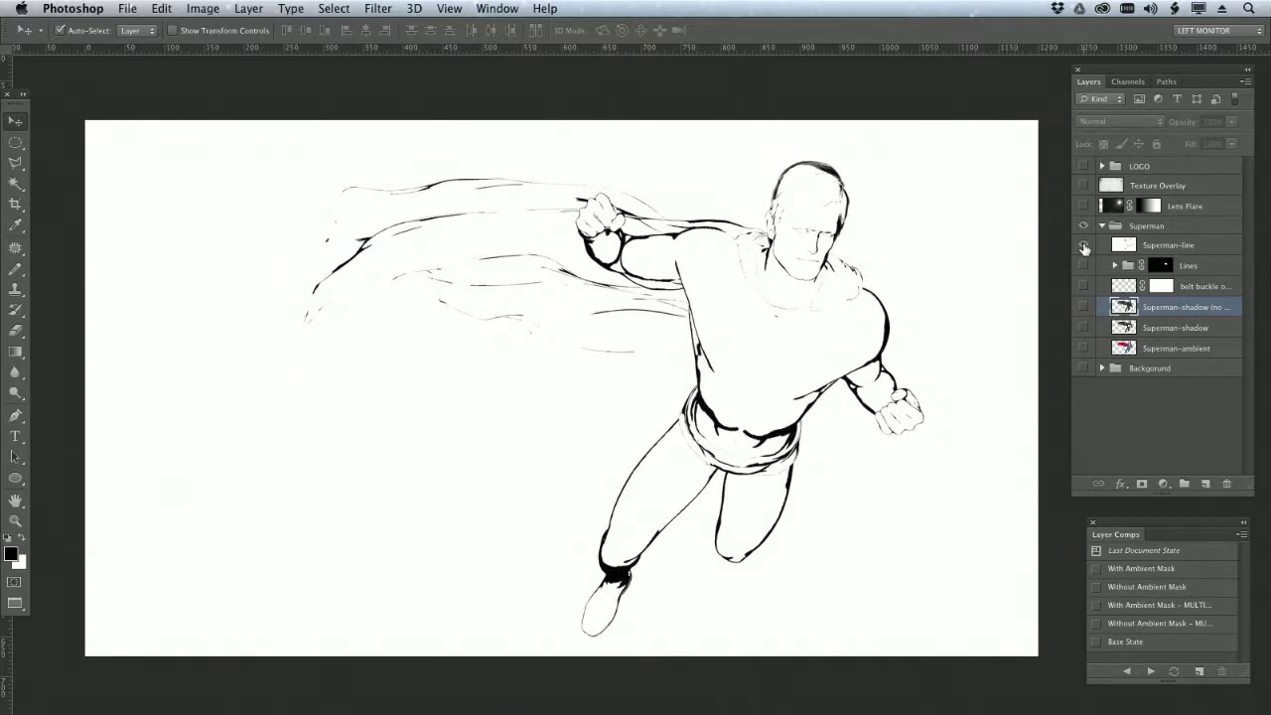
pyautogui.keyDown('alt'); pyautogui.click(1083, 248); pyautogui.keyUp('alt')
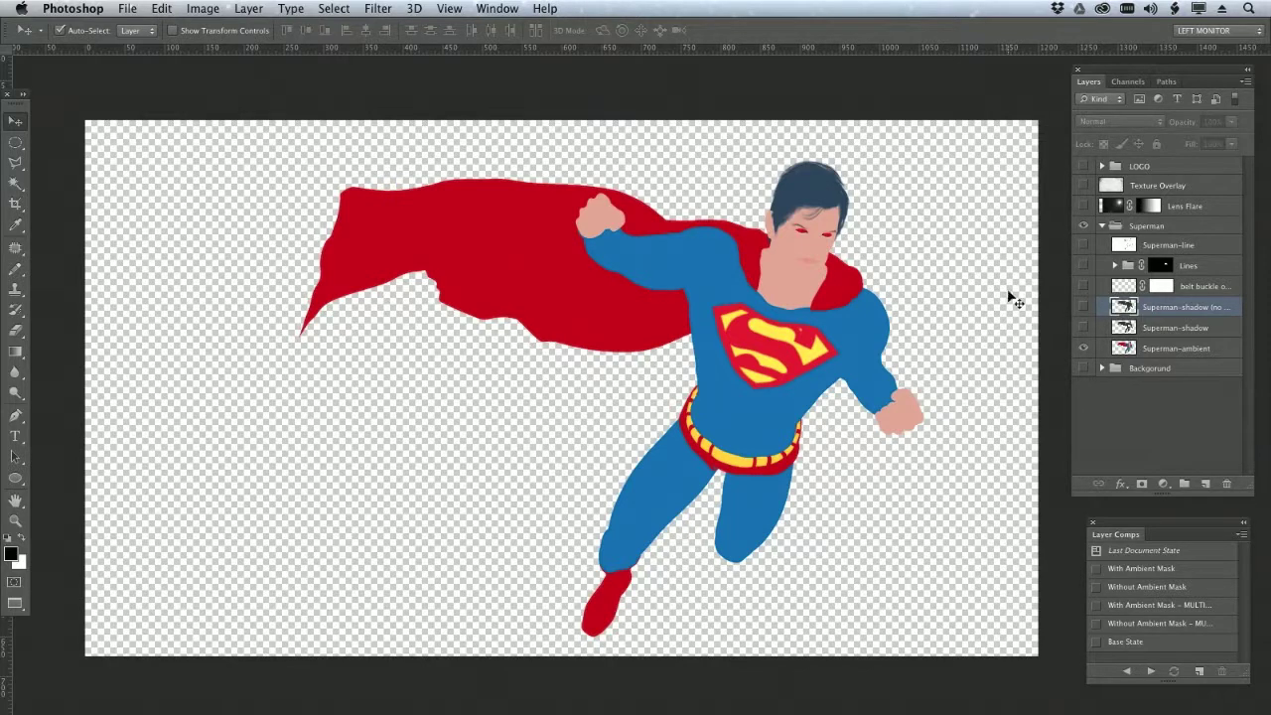
# Show the Superman-shadow layer over the ambient render and set its blend mode to Color Burn
pyautogui.click(1083, 328)
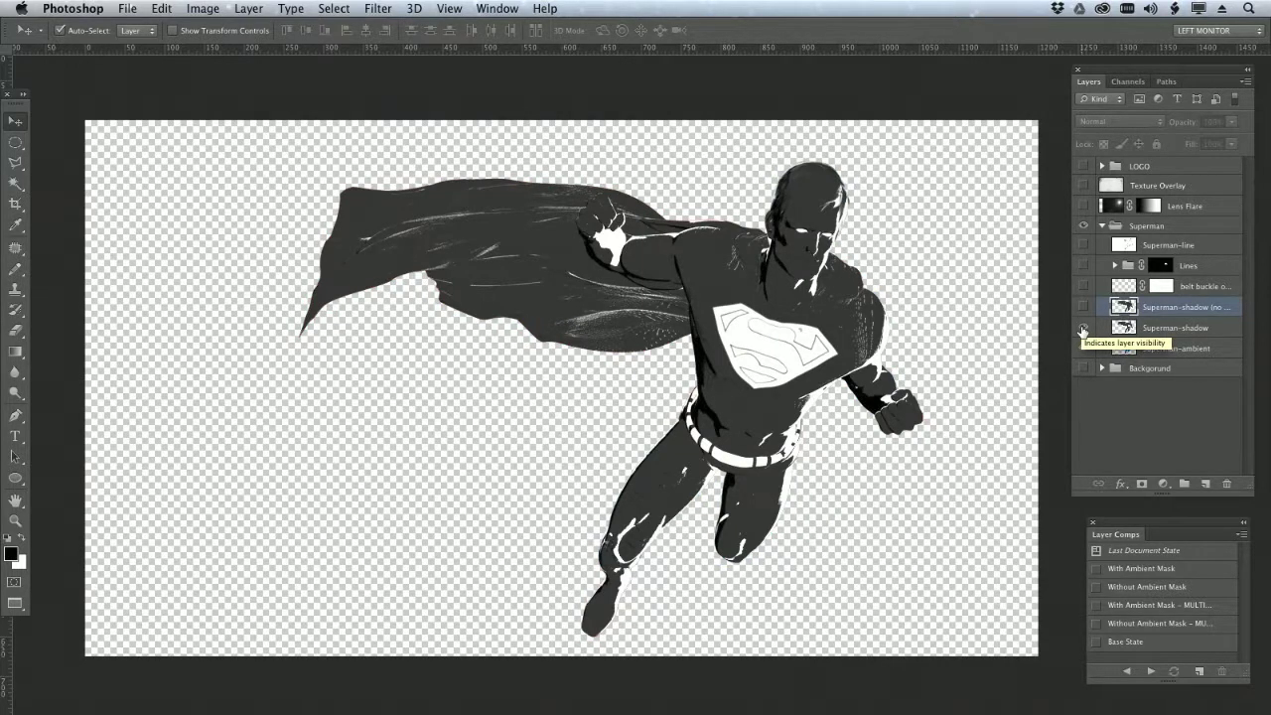
pyautogui.click(1163, 329)
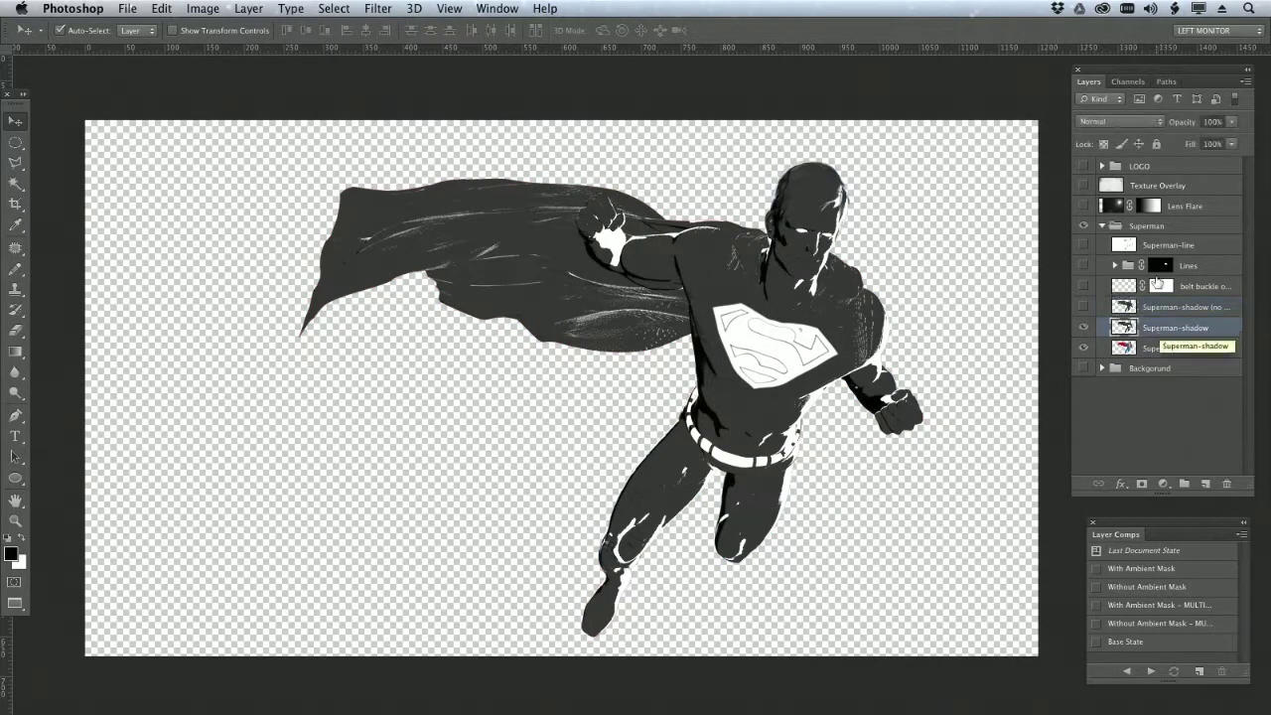
pyautogui.click(1118, 121)
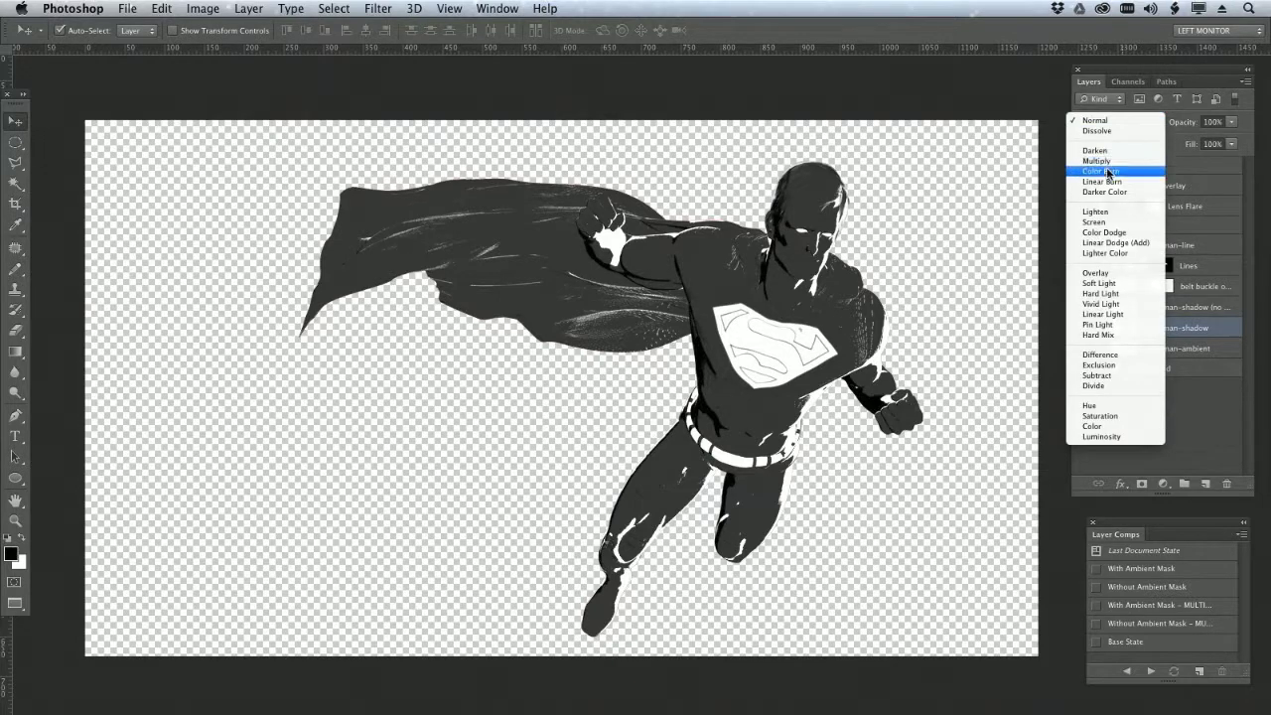
pyautogui.click(1109, 171)
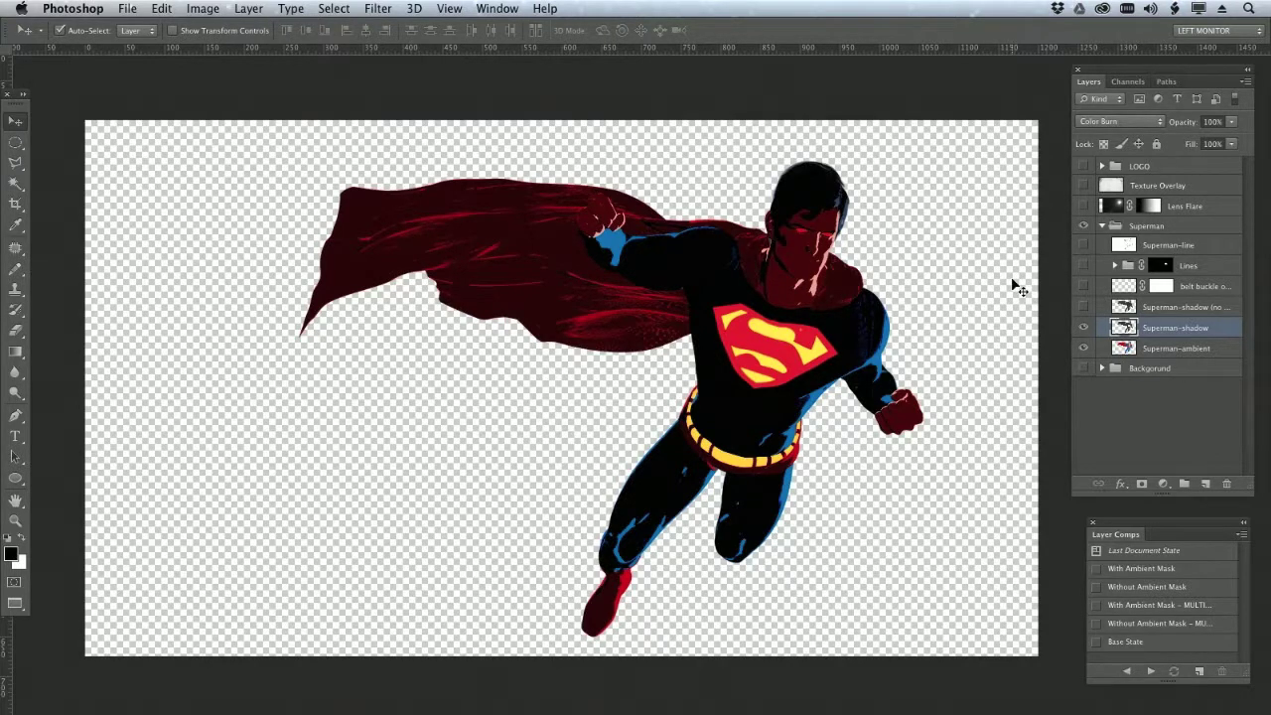
# Hide Superman-shadow, show the shadow layer without the white emblem, and set that layer's blend mode to Color Burn
pyautogui.click(1084, 328)
pyautogui.click(1084, 307)
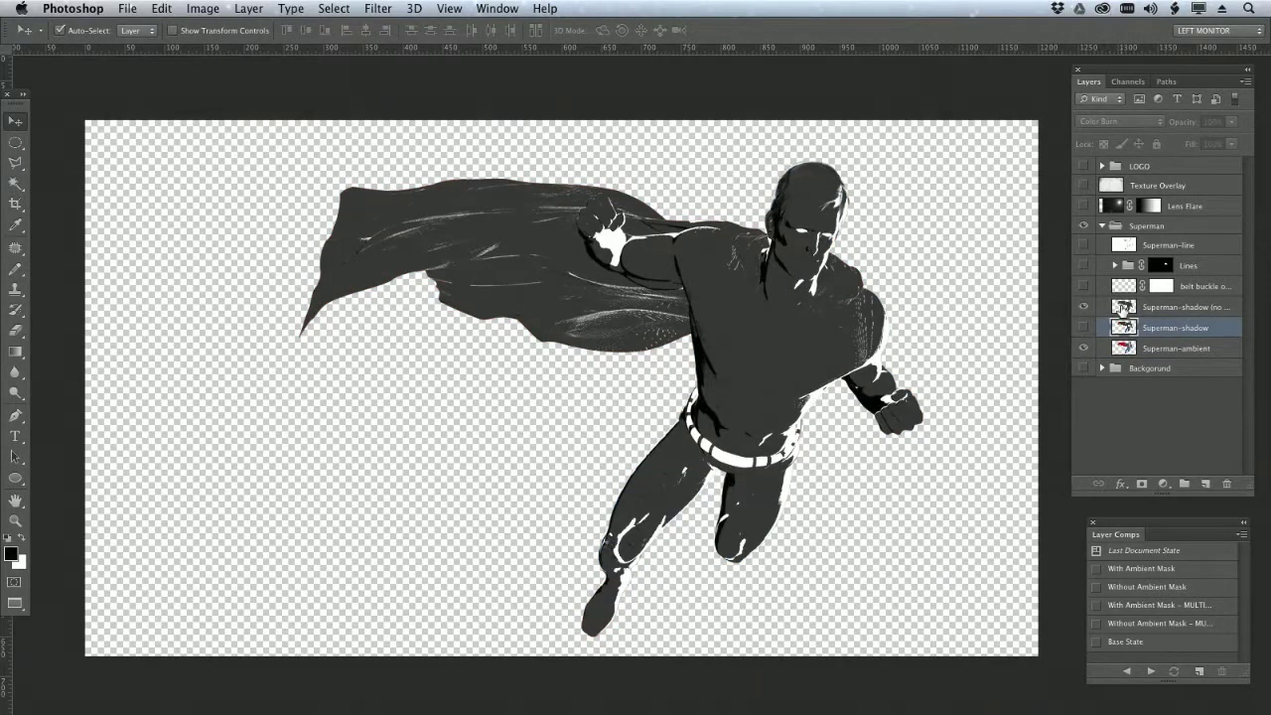
pyautogui.click(1122, 306)
pyautogui.click(1102, 121)
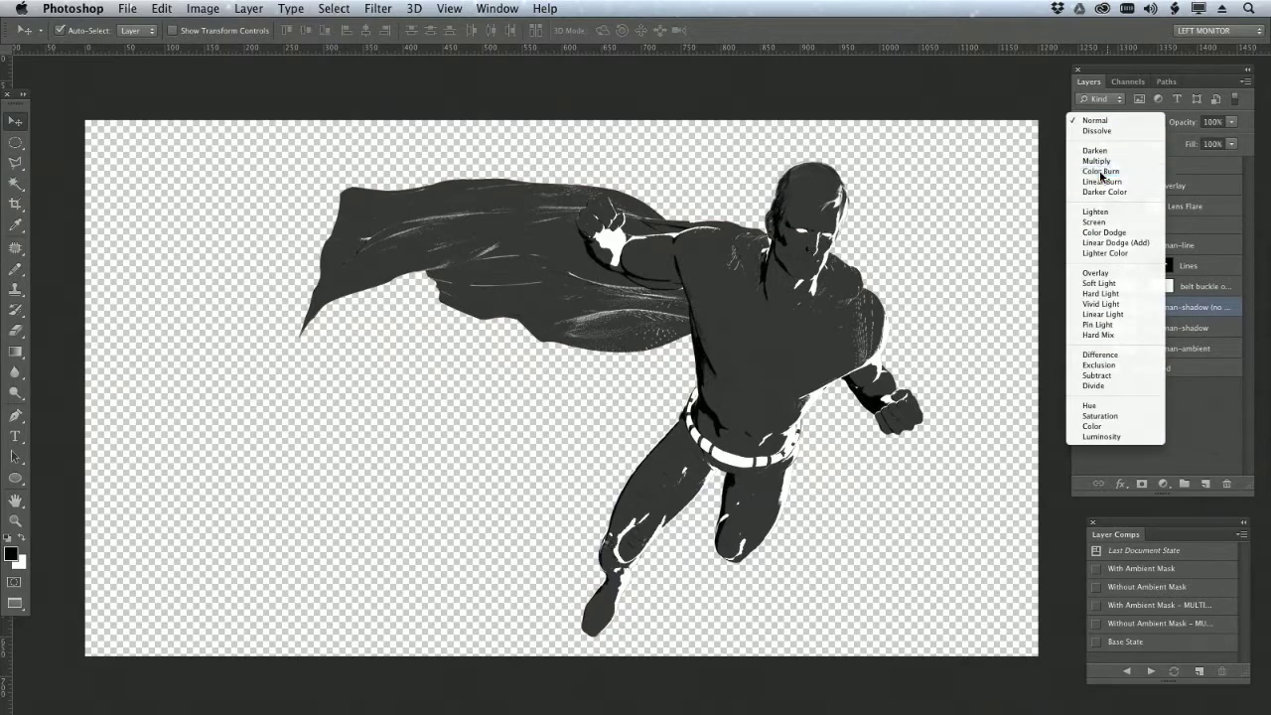
pyautogui.click(1100, 172)
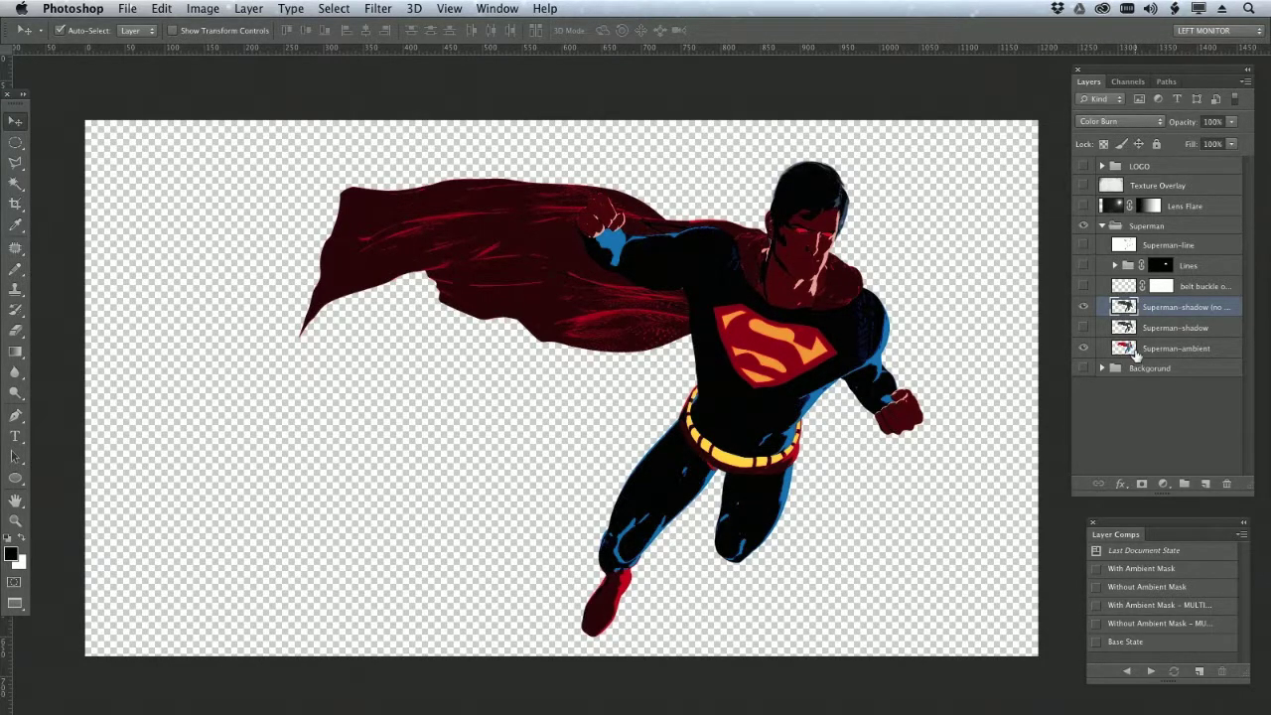
# Switch visibility back to the Superman-shadow layer with the white emblem, and expand and show the Lines group
pyautogui.click(1083, 307)
pyautogui.click(1084, 327)
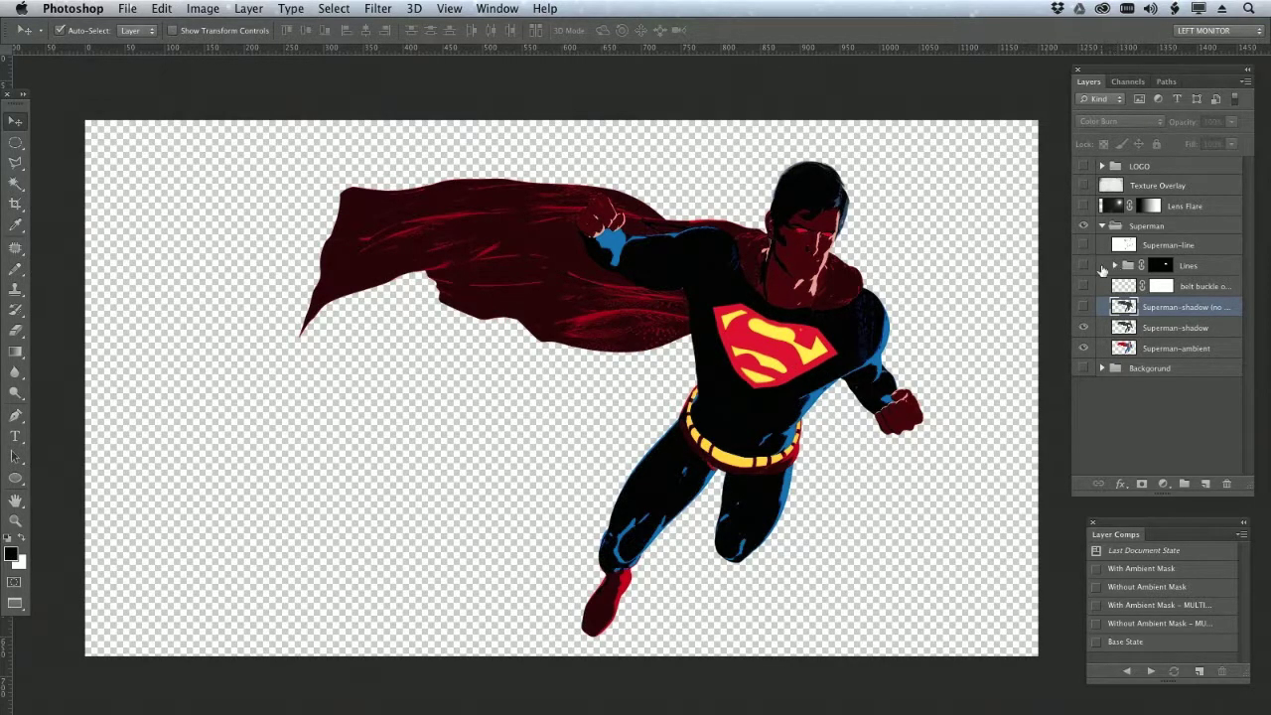
pyautogui.click(1108, 267)
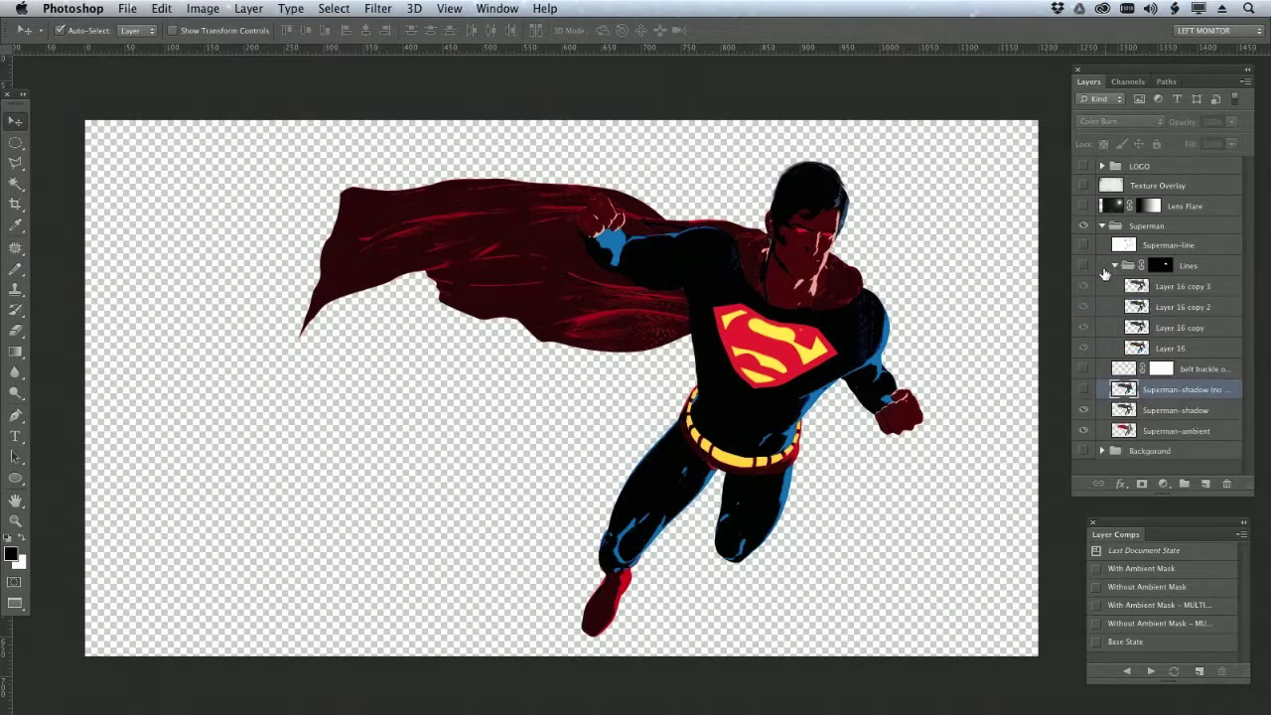
pyautogui.click(1083, 265)
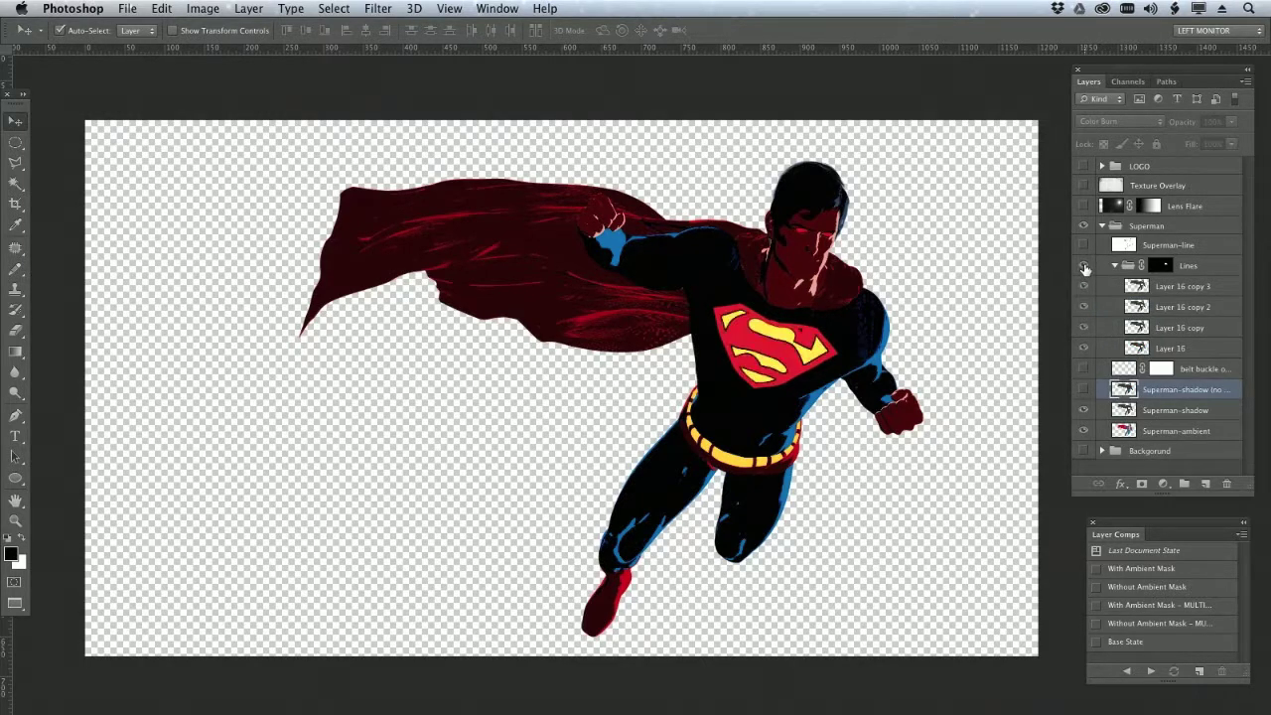
# Examine the blend modes of the four Layer 16 copies in the Lines group and the area covered by the group's mask
pyautogui.click(1137, 350)
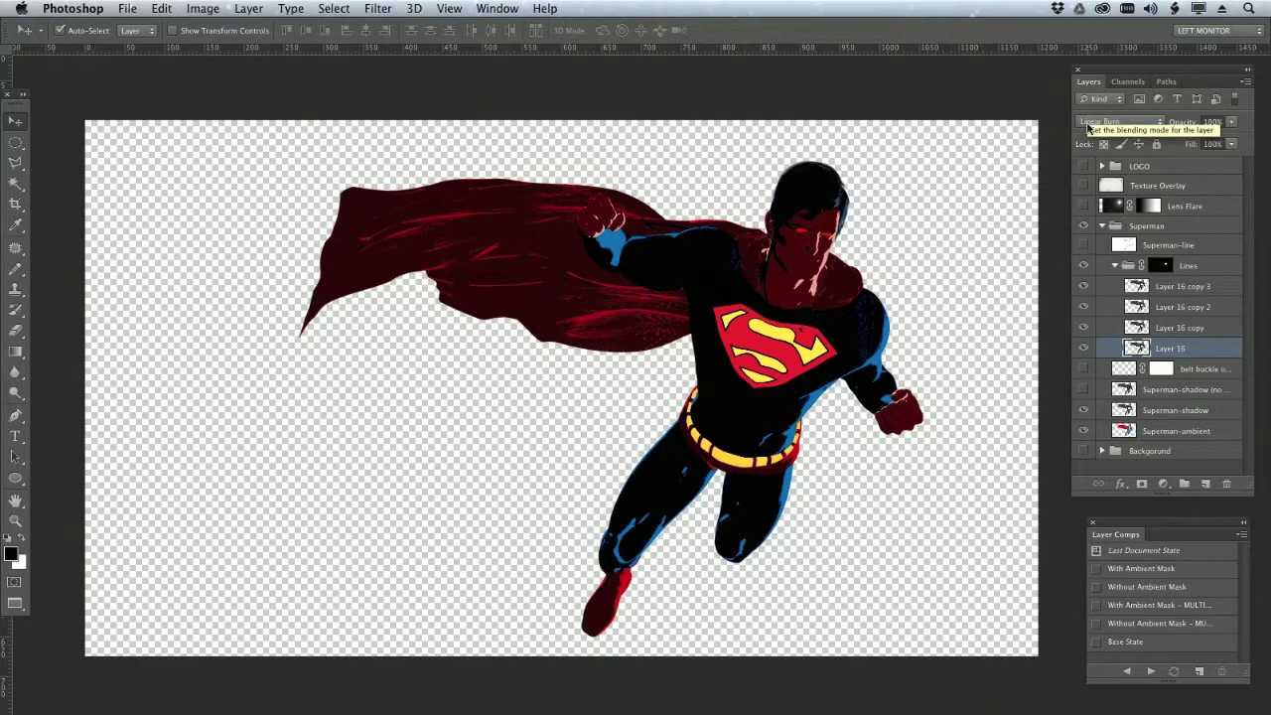
pyautogui.click(1145, 327)
pyautogui.click(1147, 310)
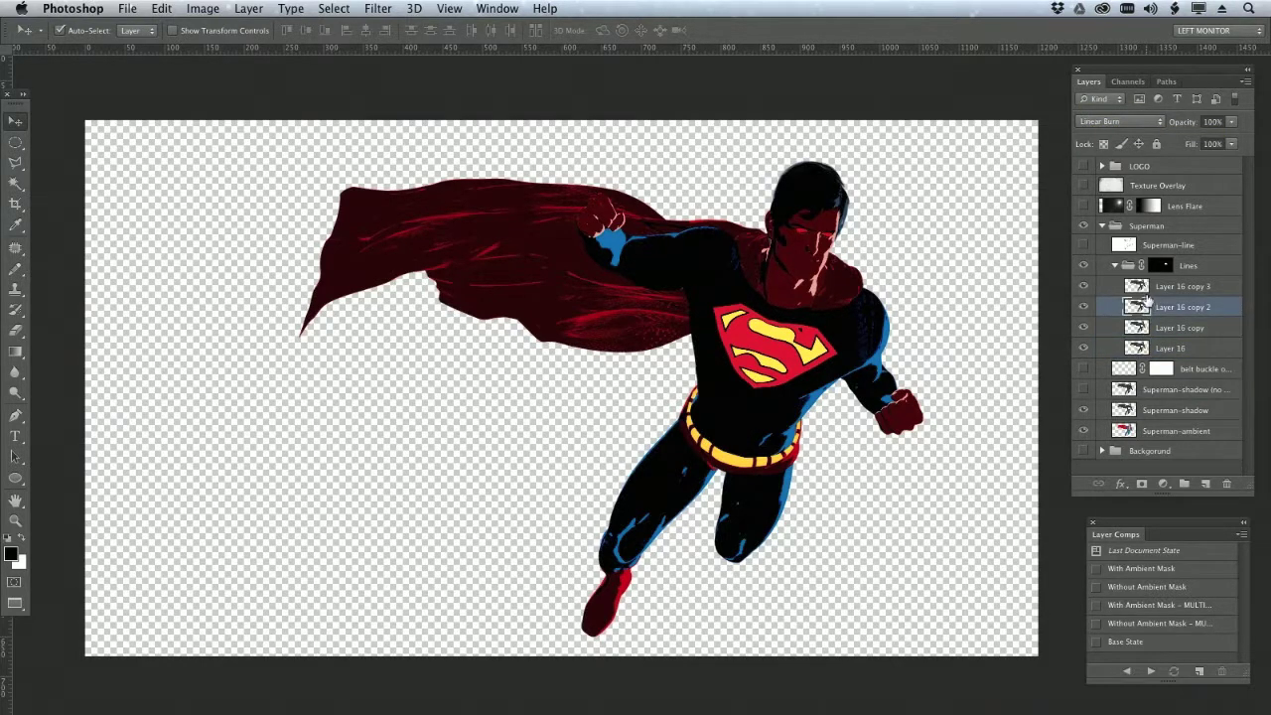
pyautogui.click(1147, 290)
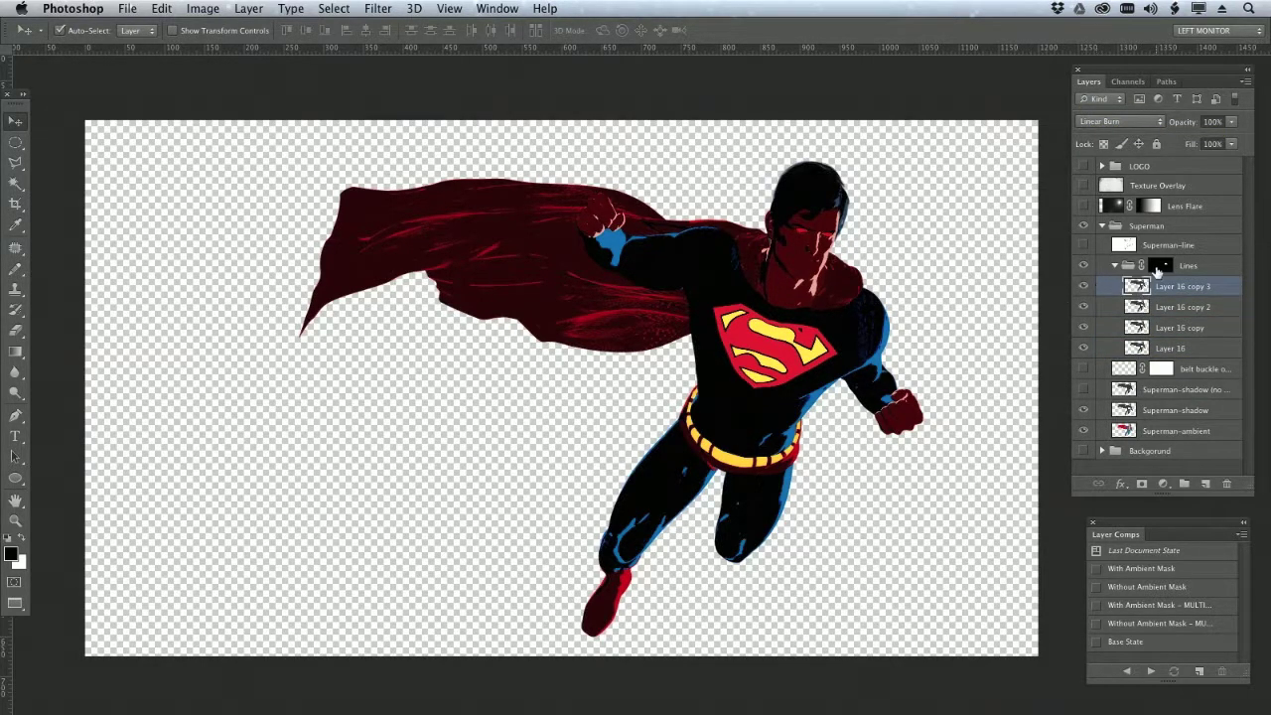
pyautogui.keyDown('super'); pyautogui.click(1164, 268); pyautogui.keyUp('super')
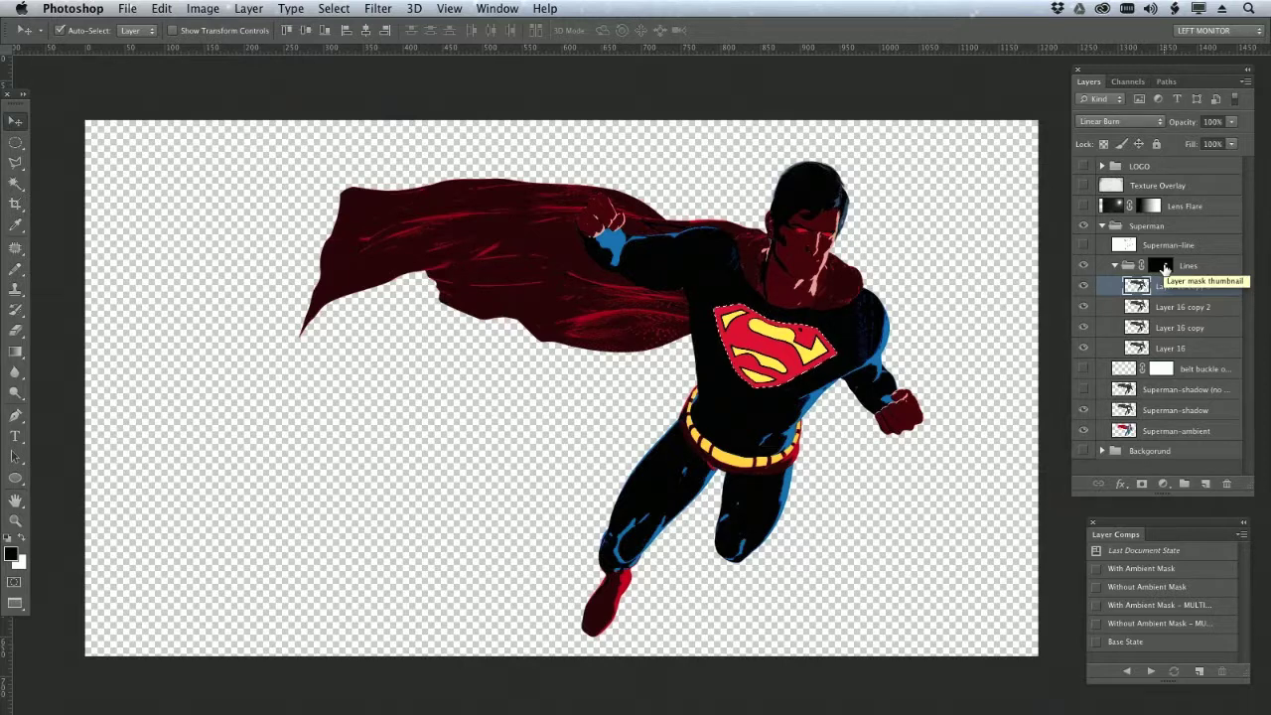
pyautogui.press('super+d')
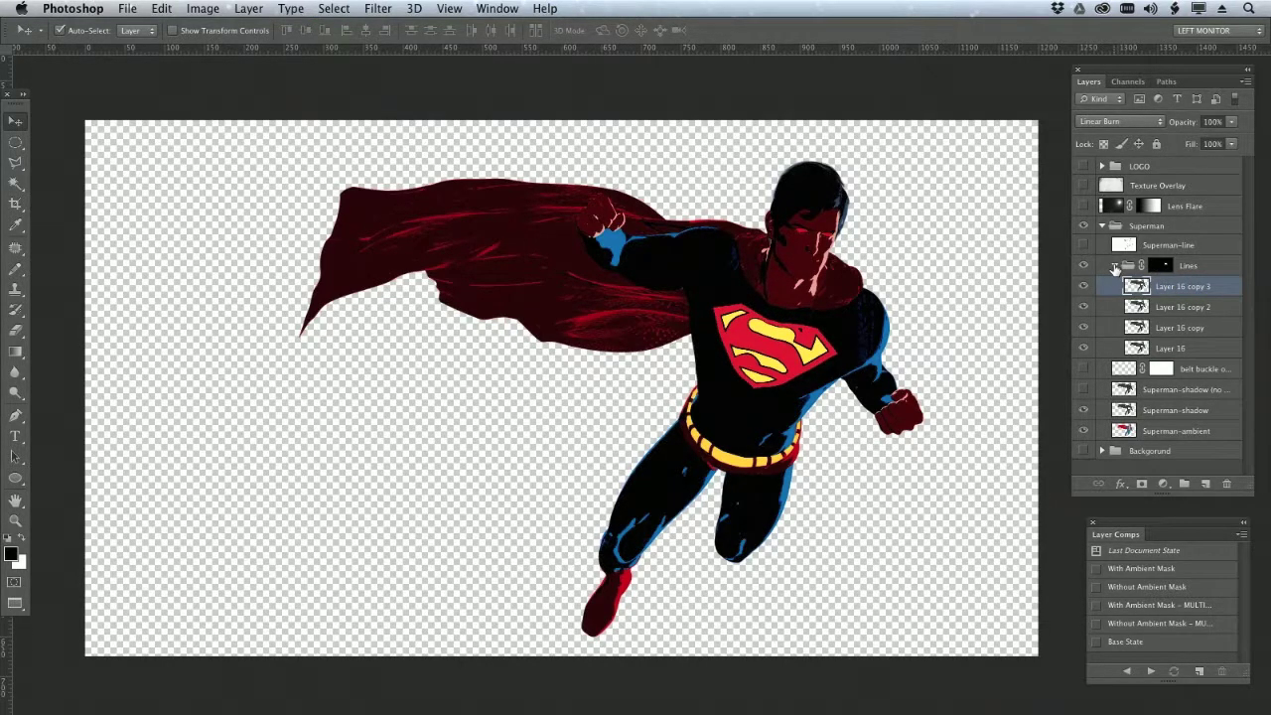
pyautogui.click(1115, 267)
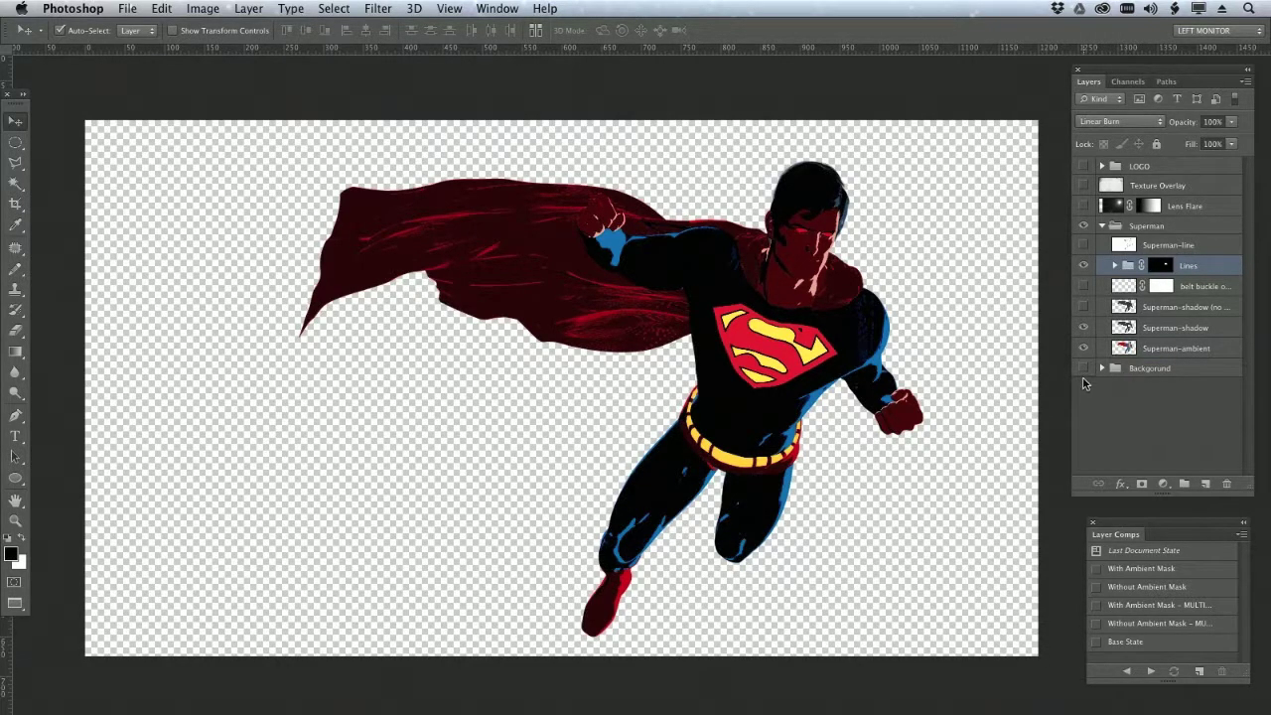
# Show the Background group, belt buckle layer, LOGO group, Texture Overlay and Lens Flare to complete the composite
pyautogui.click(1083, 369)
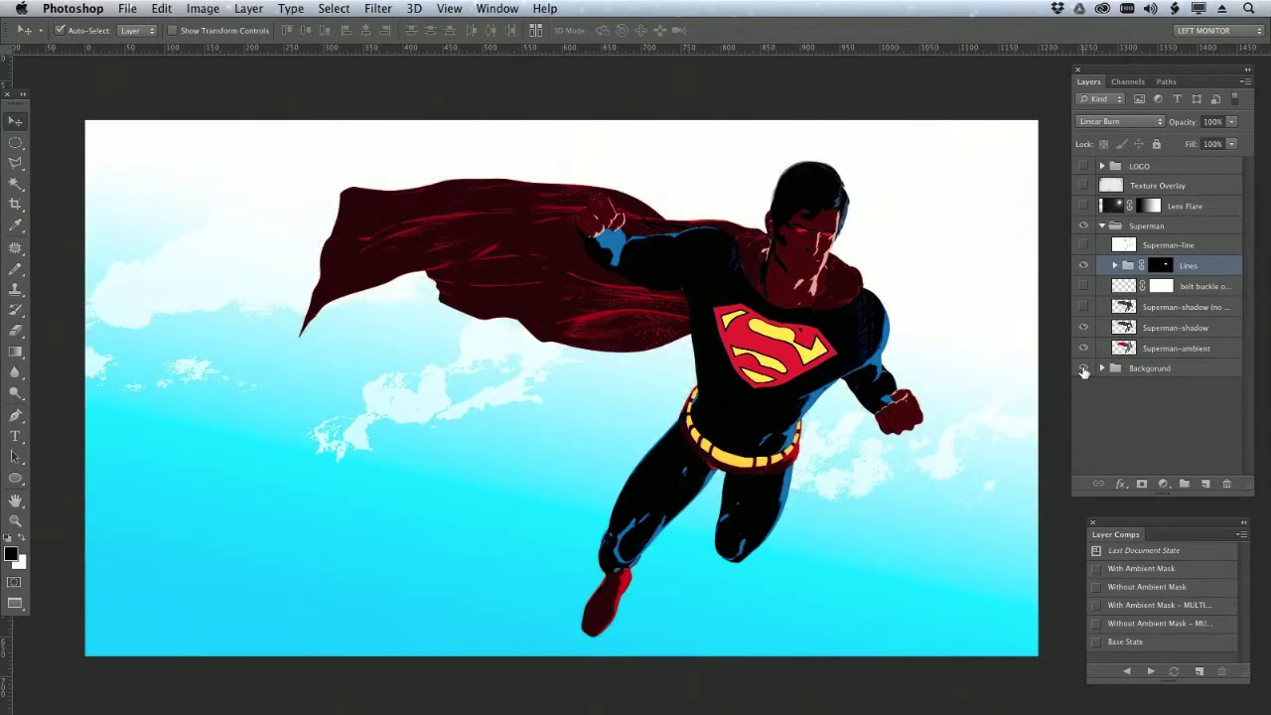
pyautogui.click(1083, 286)
pyautogui.click(1083, 166)
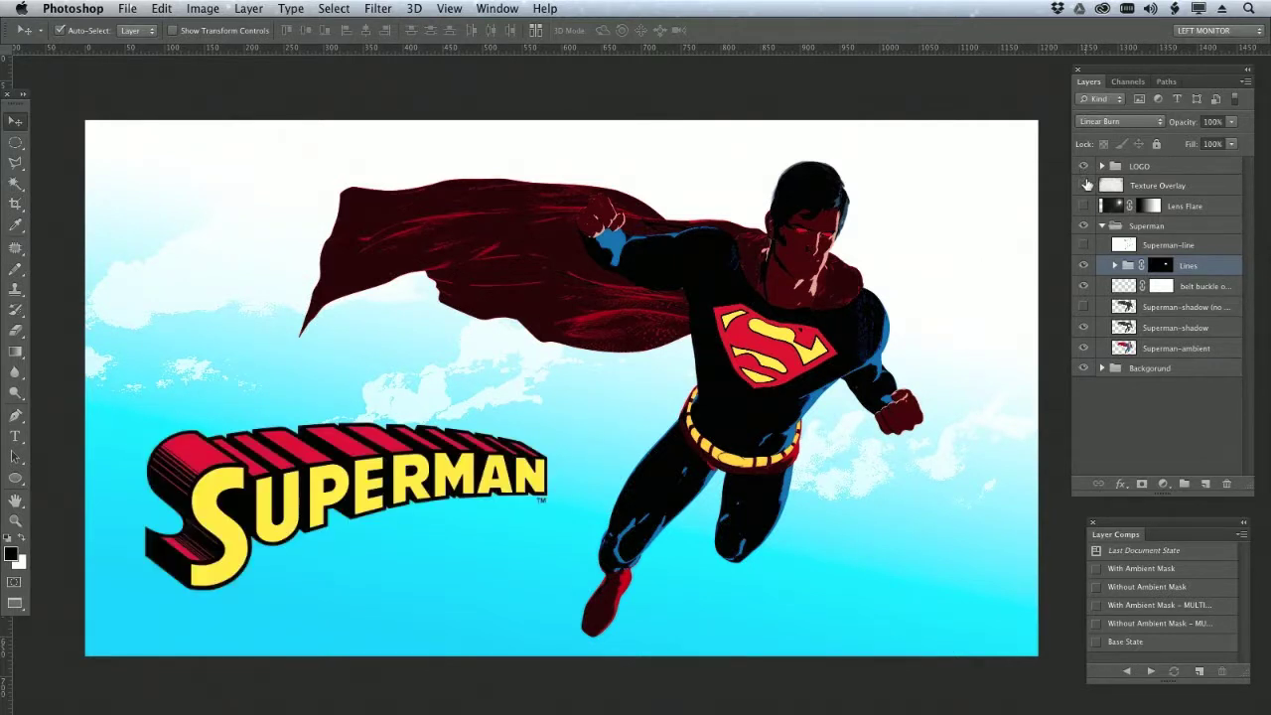
pyautogui.click(1084, 187)
pyautogui.click(1084, 206)
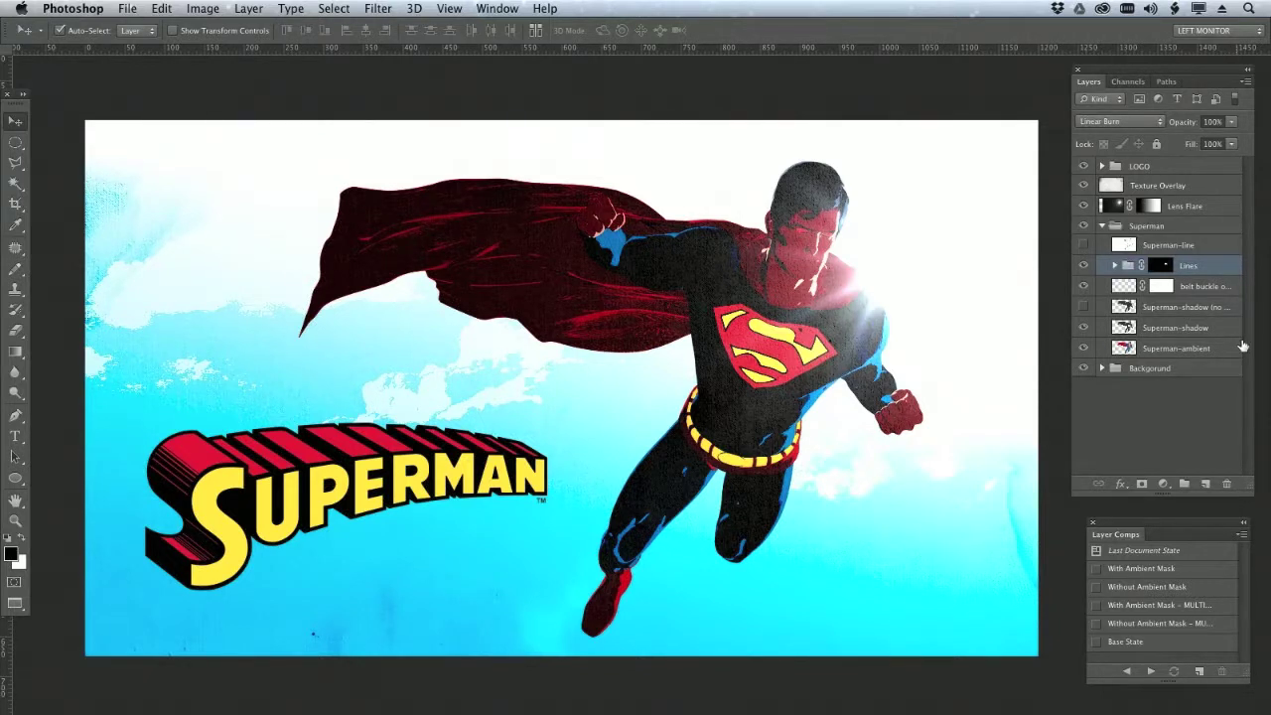
# Compare the layer comps with and without the ambient mask, including both MULTIPLY versions, and return to With Ambient Mask
pyautogui.click(1097, 571)
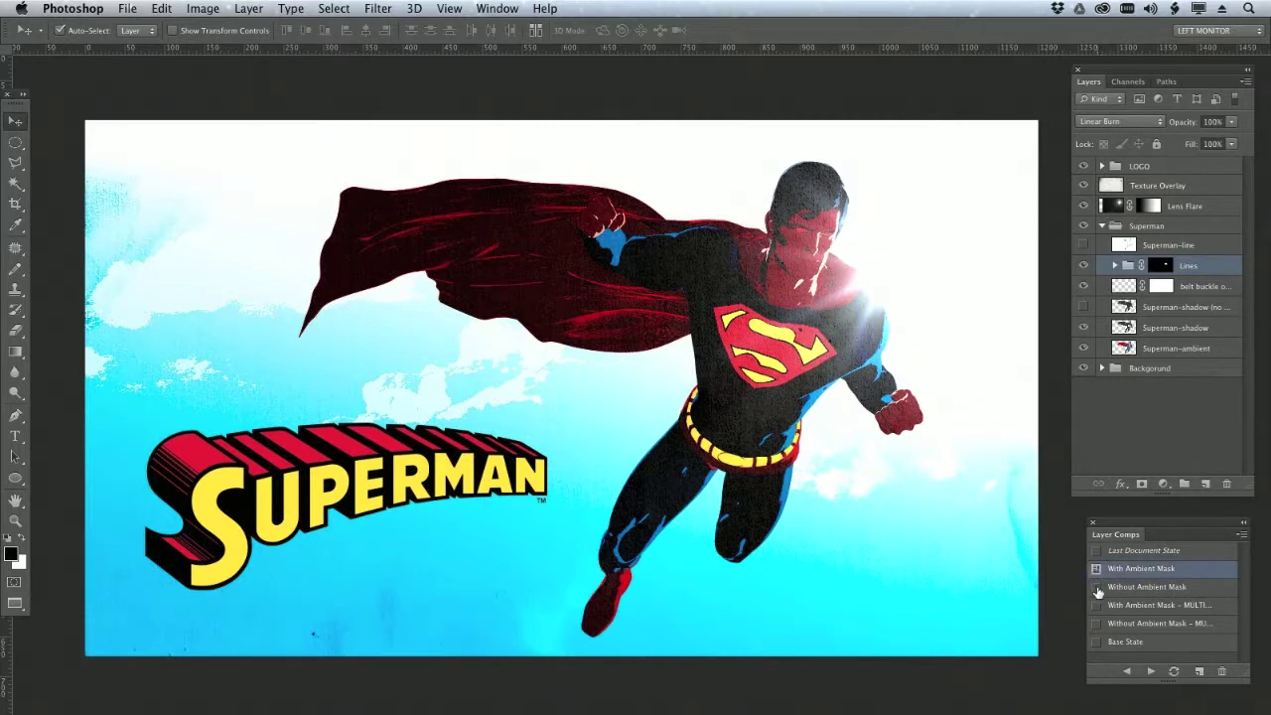
pyautogui.click(1097, 589)
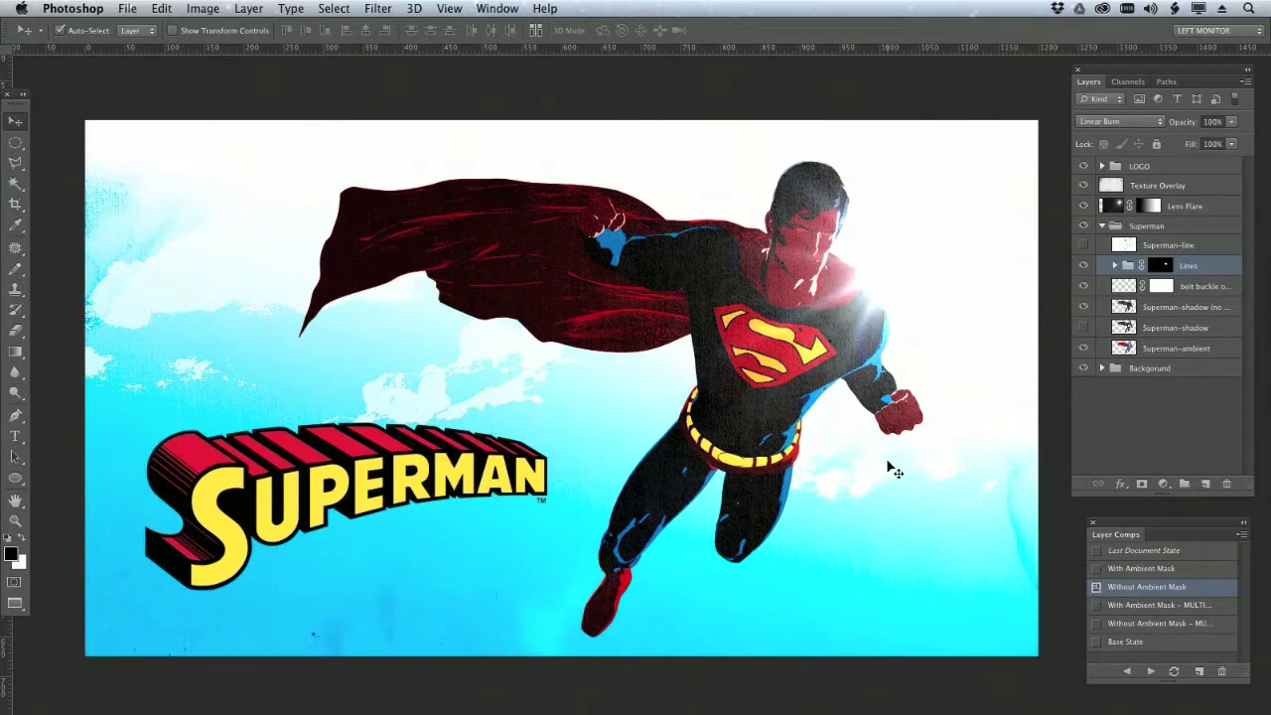
pyautogui.click(1097, 607)
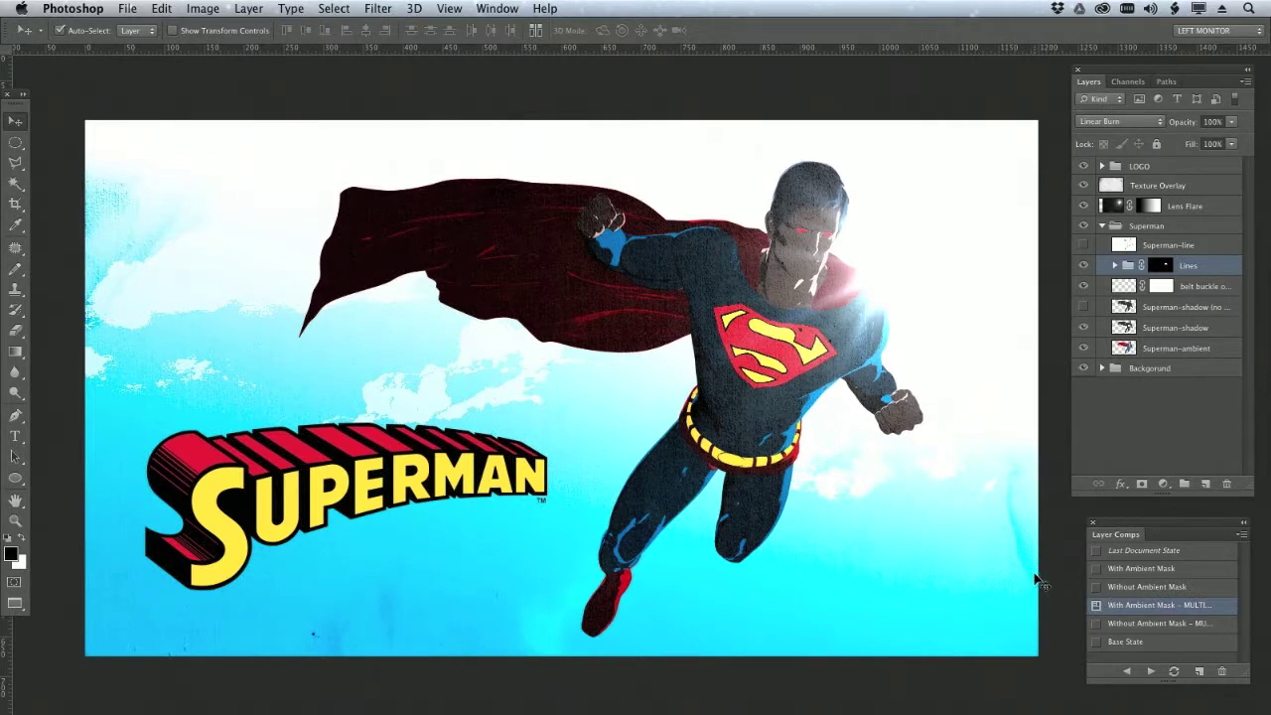
pyautogui.click(1096, 622)
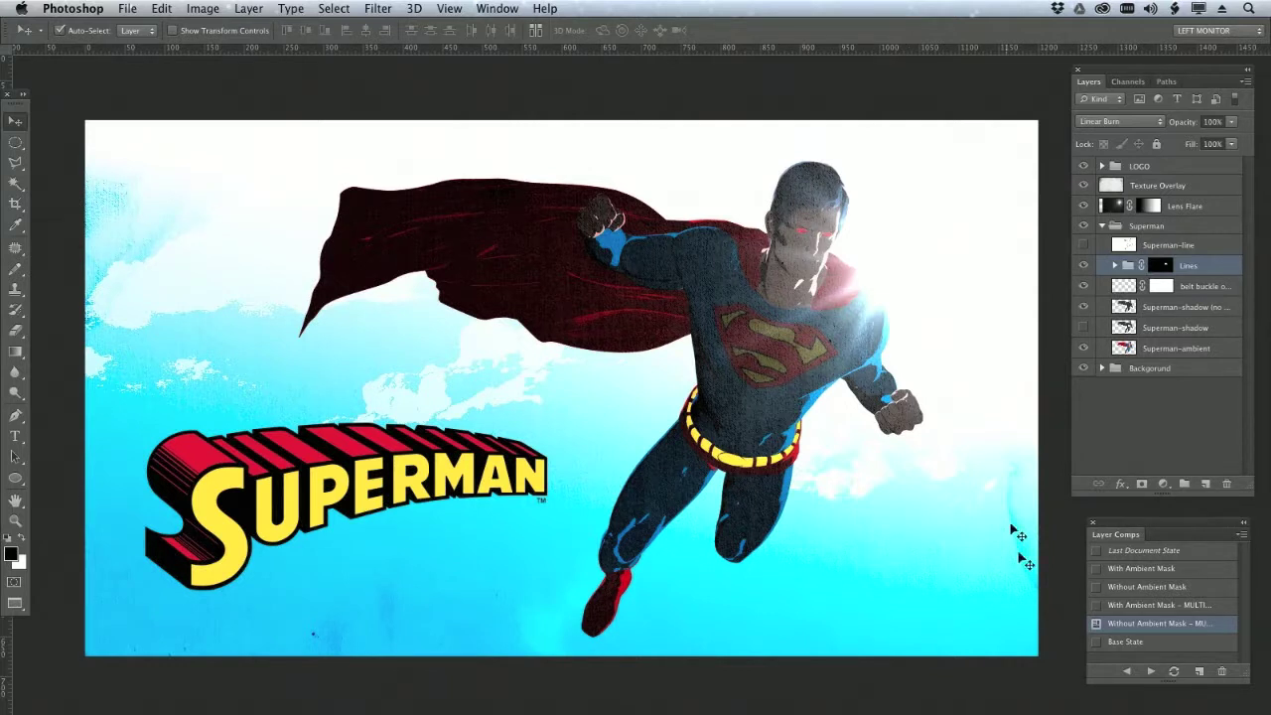
pyautogui.click(1097, 570)
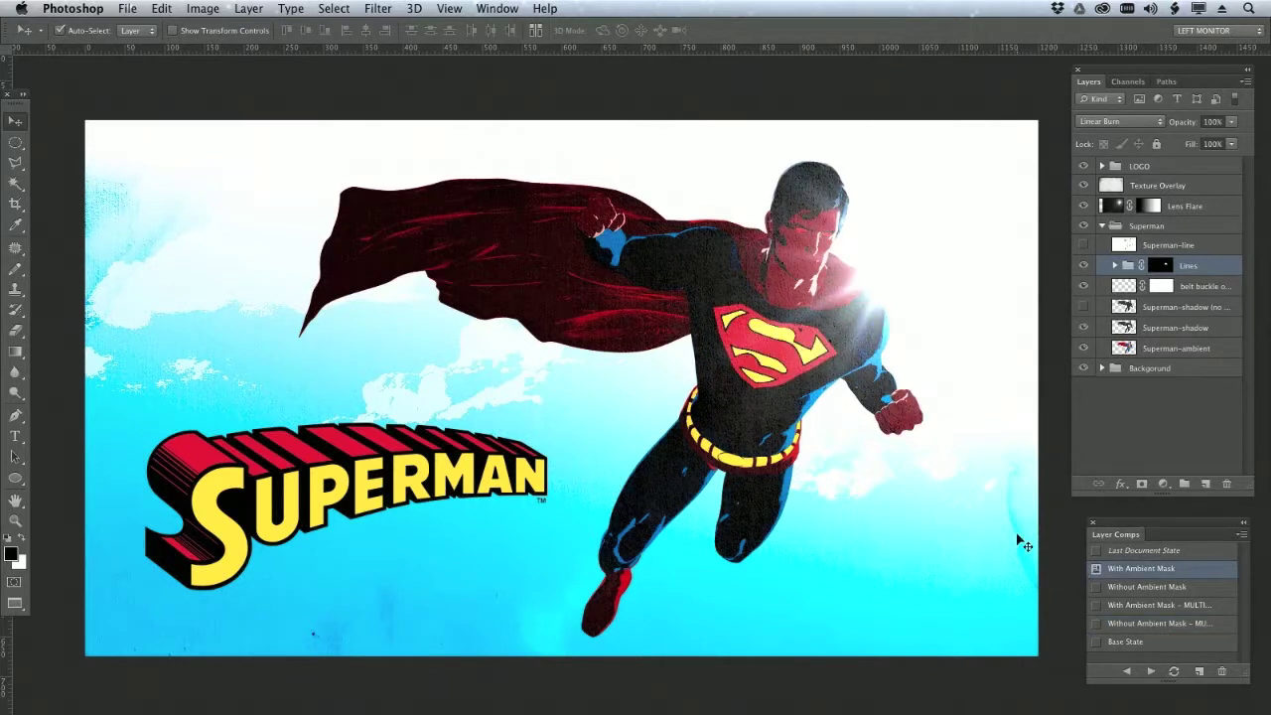